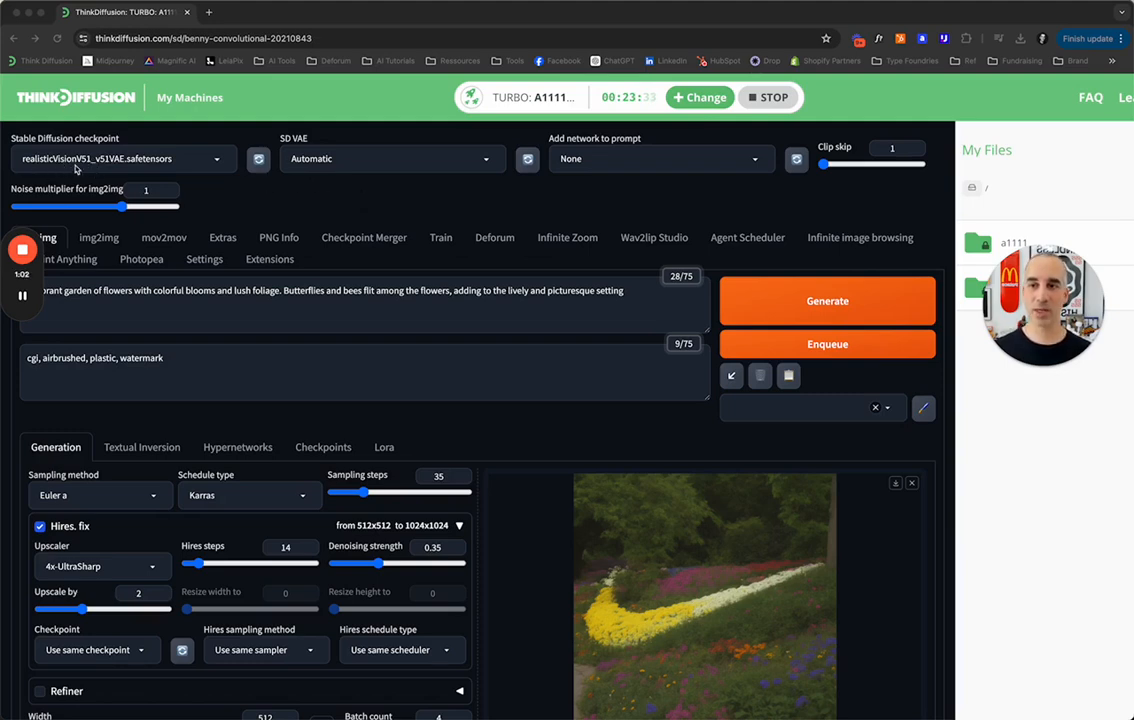
Examine the txt2img setup: prompts, sampling, Hires. fix, image size and batch settings, and the ControlNet unit with the swoosh image.
{"action": "scroll", "coordinate": [377, 212], "scroll_direction": "down", "scroll_amount": 2}
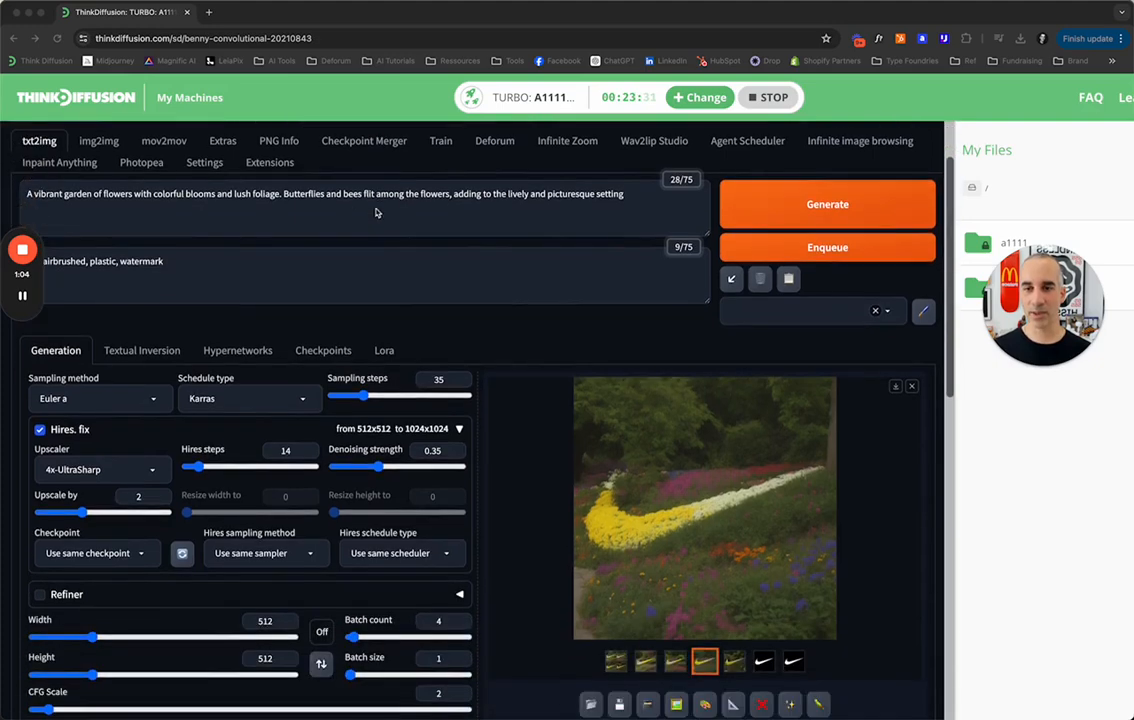
{"action": "scroll", "coordinate": [349, 220], "scroll_direction": "down", "scroll_amount": 2}
{"action": "scroll", "coordinate": [349, 220], "scroll_direction": "up", "scroll_amount": 1}
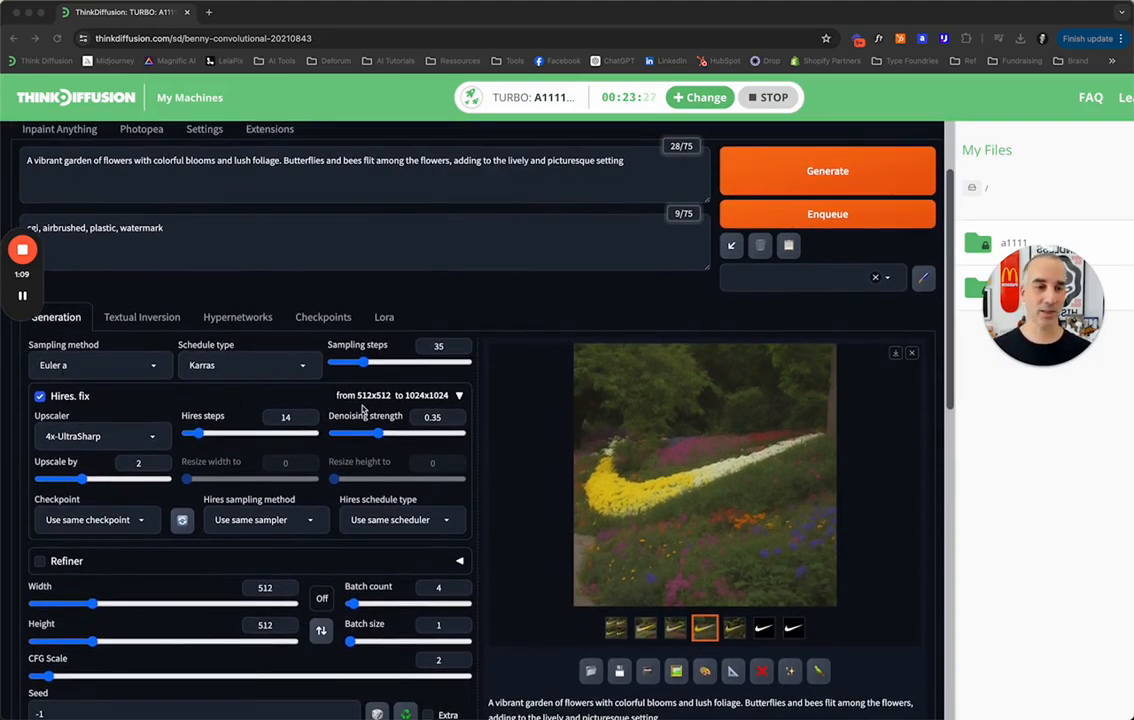
{"action": "scroll", "coordinate": [363, 410], "scroll_direction": "down", "scroll_amount": 1}
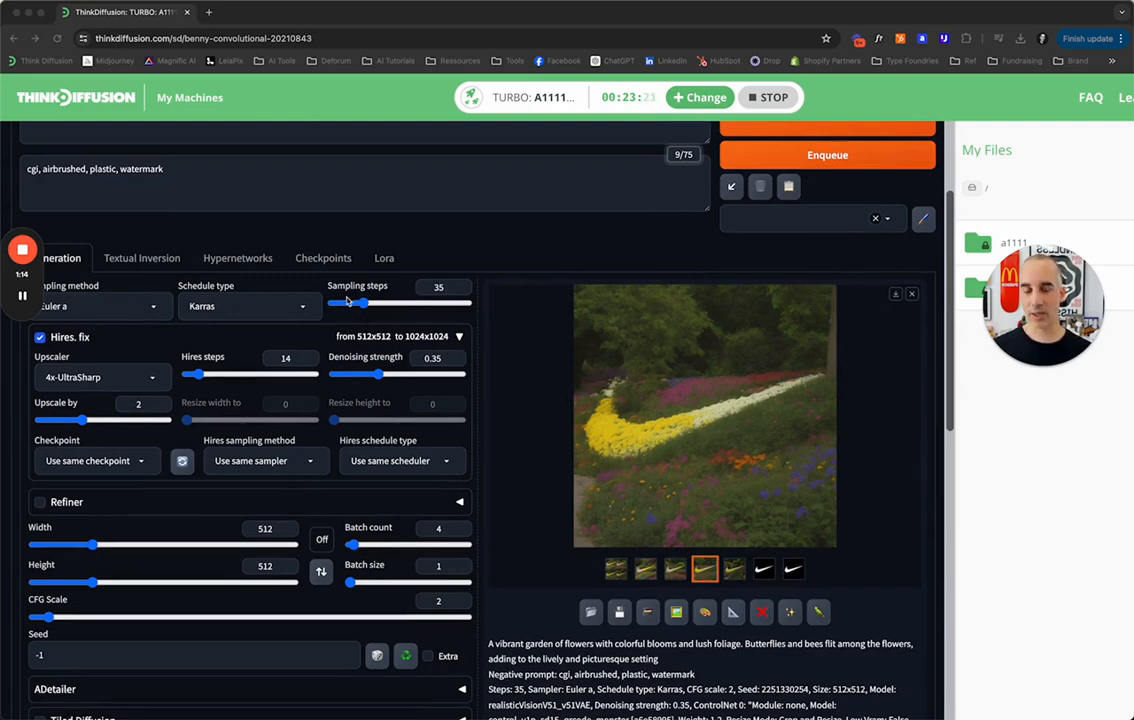
{"action": "scroll", "coordinate": [433, 352], "scroll_direction": "down", "scroll_amount": 1}
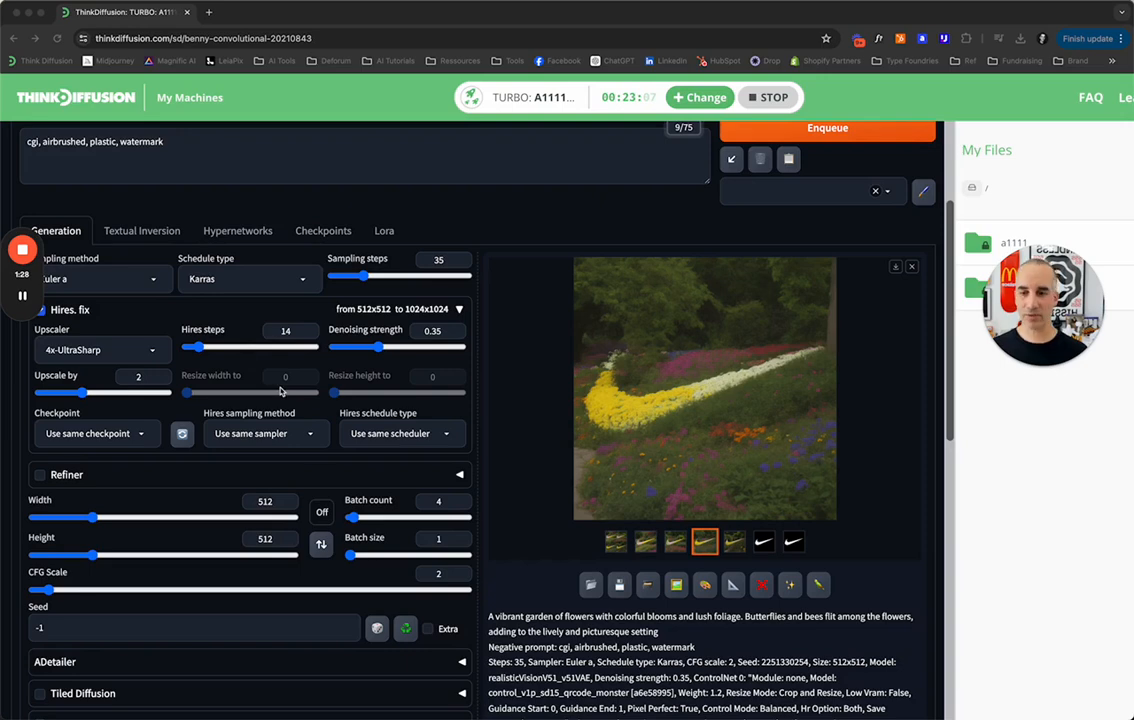
{"action": "scroll", "coordinate": [280, 392], "scroll_direction": "down", "scroll_amount": 5}
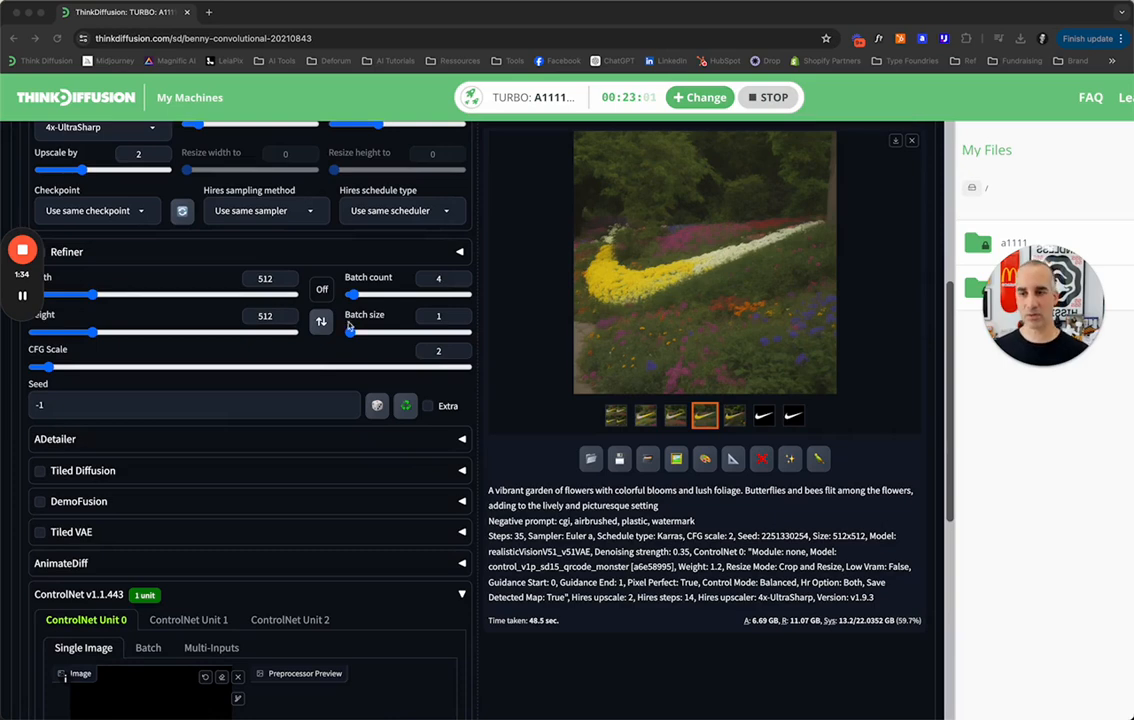
{"action": "scroll", "coordinate": [290, 320], "scroll_direction": "down", "scroll_amount": 5}
{"action": "scroll", "coordinate": [314, 343], "scroll_direction": "down", "scroll_amount": 2}
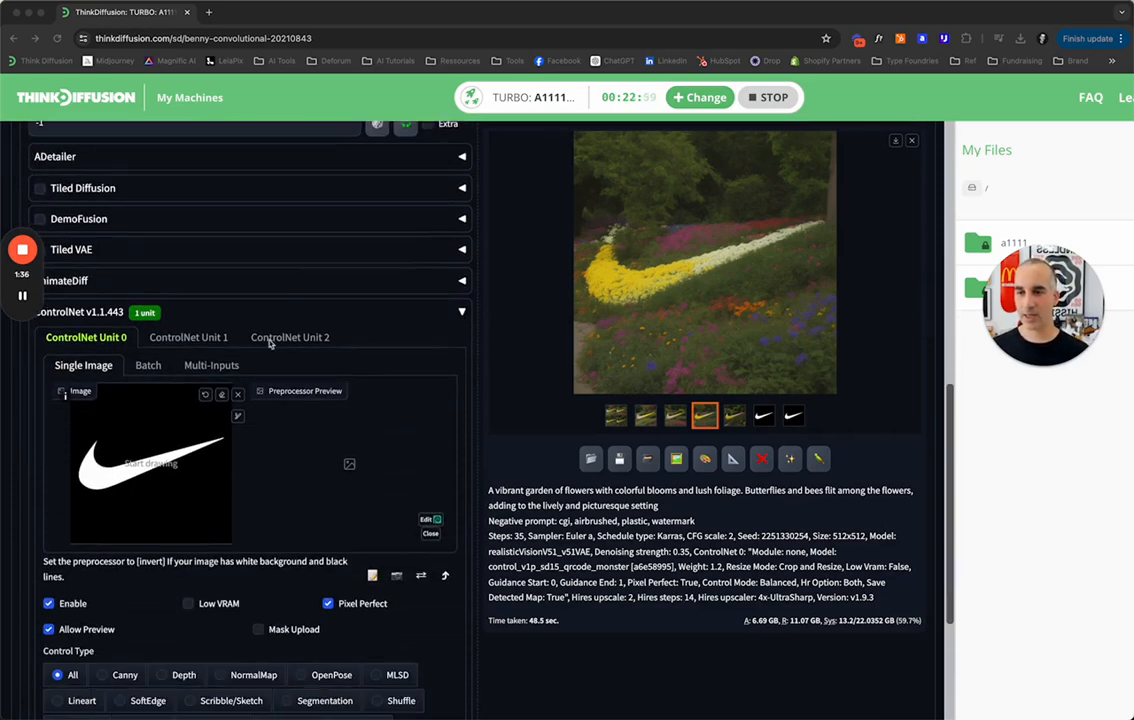
{"action": "scroll", "coordinate": [104, 345], "scroll_direction": "down", "scroll_amount": 4}
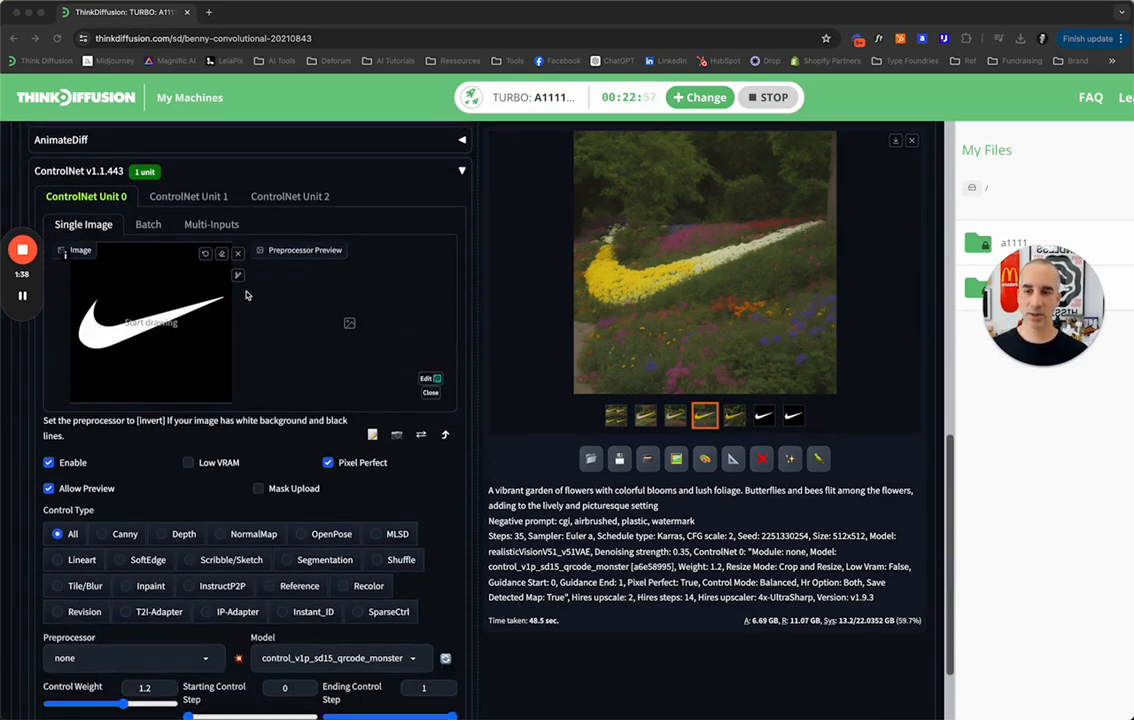
{"action": "scroll", "coordinate": [291, 347], "scroll_direction": "down", "scroll_amount": 1}
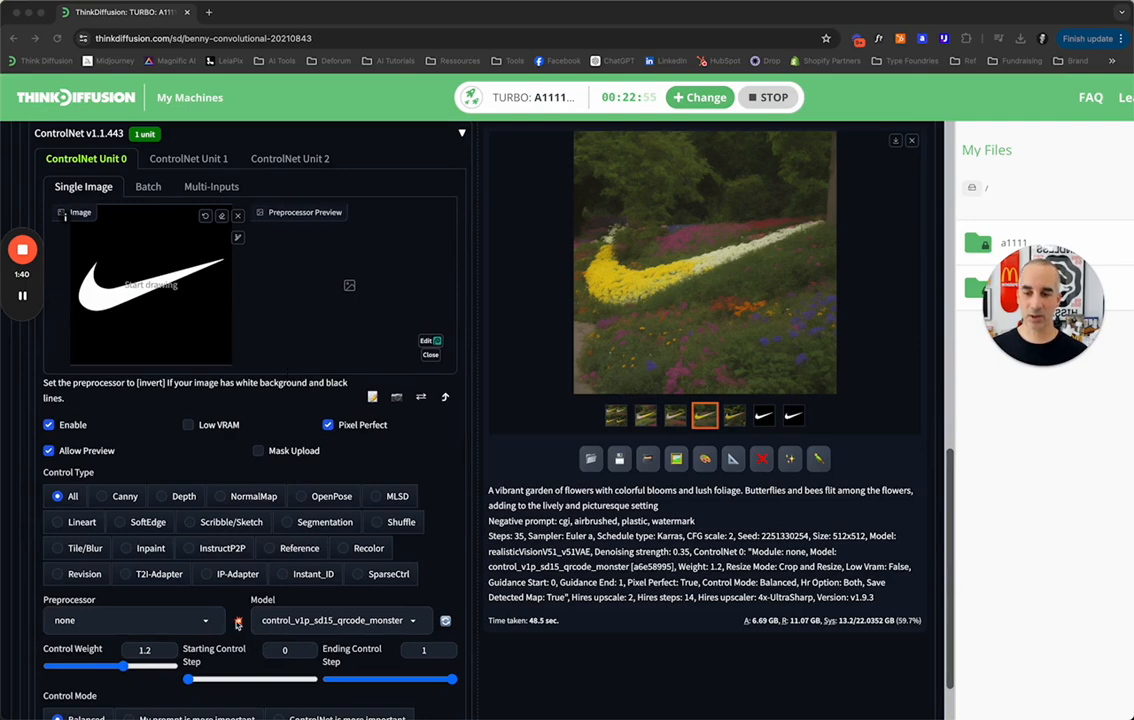
Preview the swoosh image in ControlNet Unit 0 with no preprocessor and check the available ControlNet models.
{"action": "left_click", "coordinate": [240, 622]}
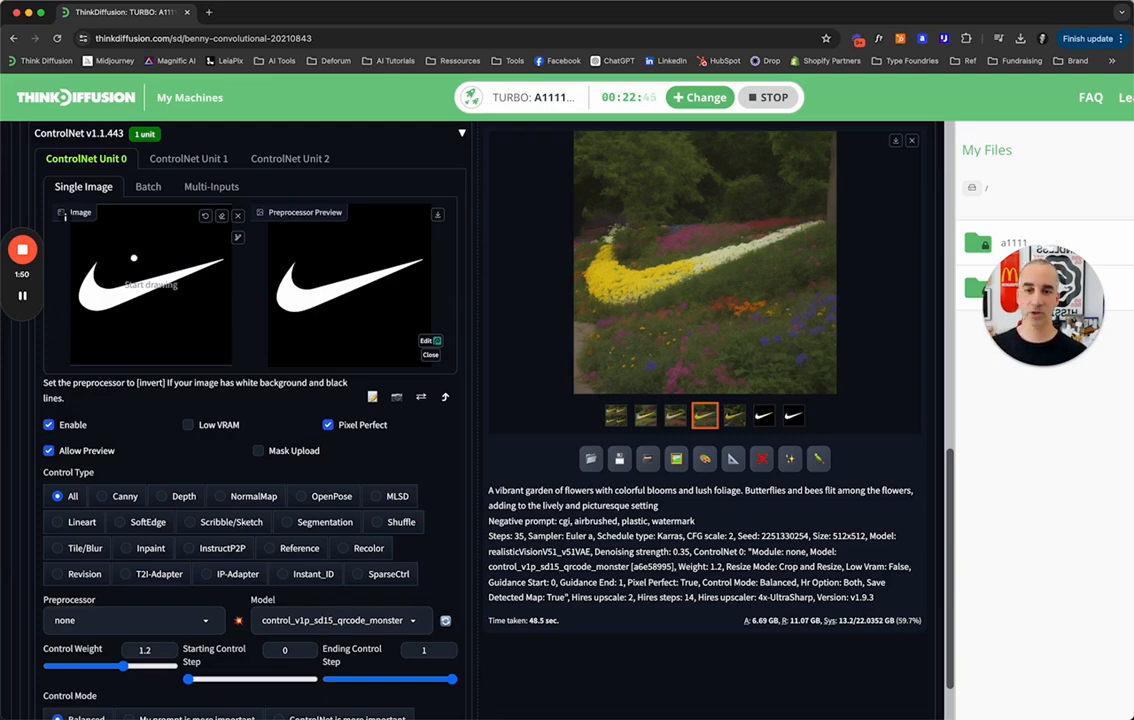
{"action": "scroll", "coordinate": [58, 378], "scroll_direction": "down", "scroll_amount": 3}
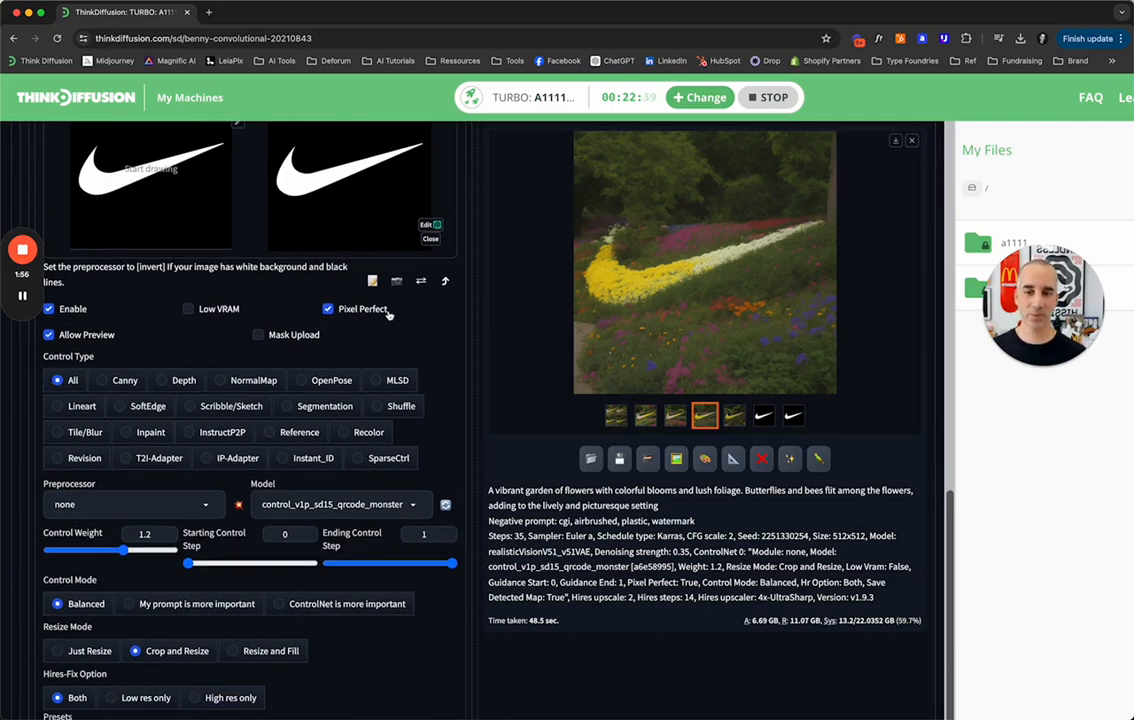
{"action": "scroll", "coordinate": [290, 365], "scroll_direction": "down", "scroll_amount": 2}
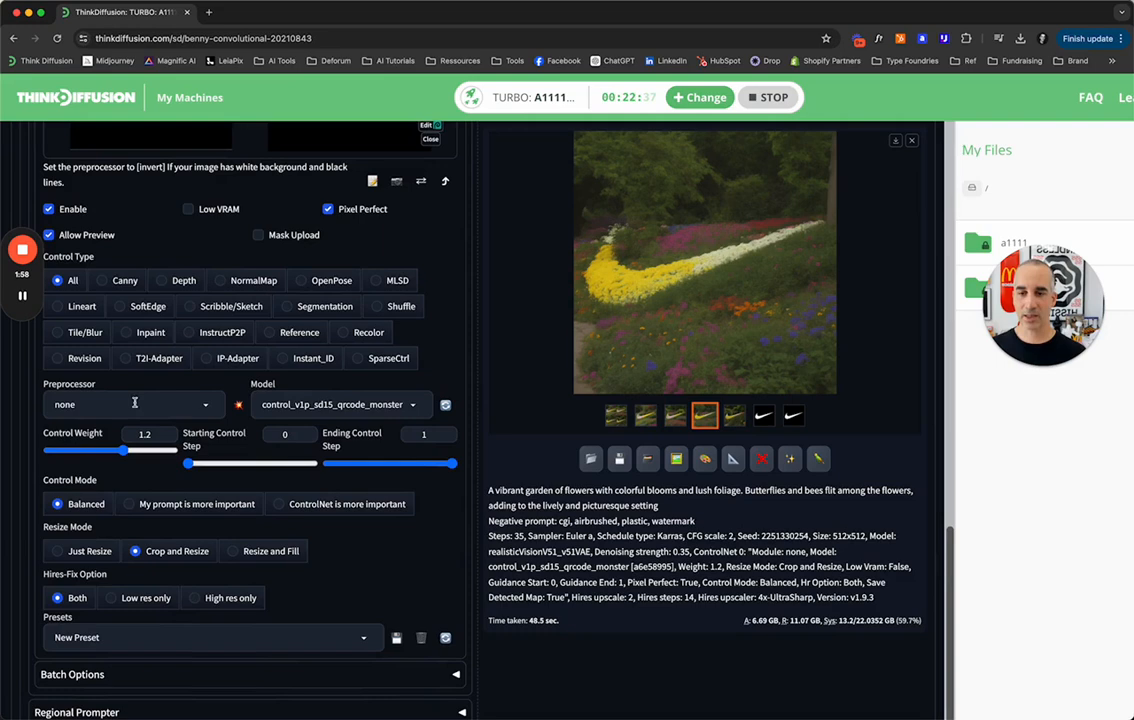
{"action": "left_click", "coordinate": [337, 405]}
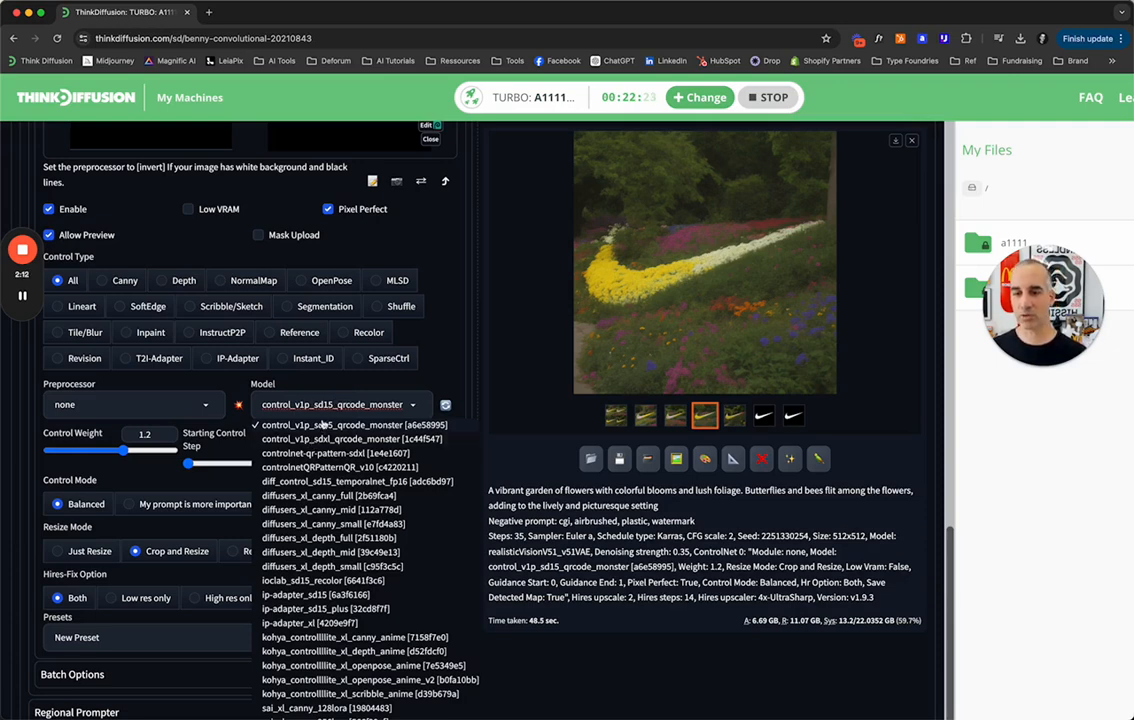
Set the ControlNet preprocessor to invert (from white bg & black line) and preview its effect on the swoosh image.
{"action": "left_click", "coordinate": [135, 404]}
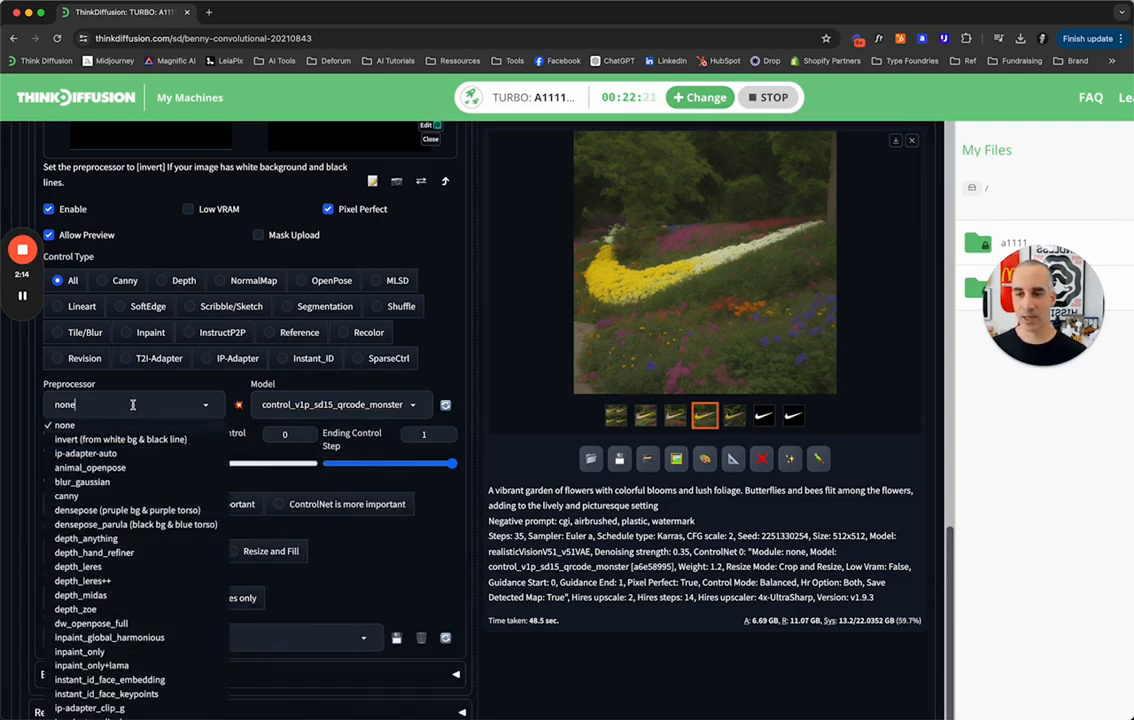
{"action": "left_click", "coordinate": [89, 440]}
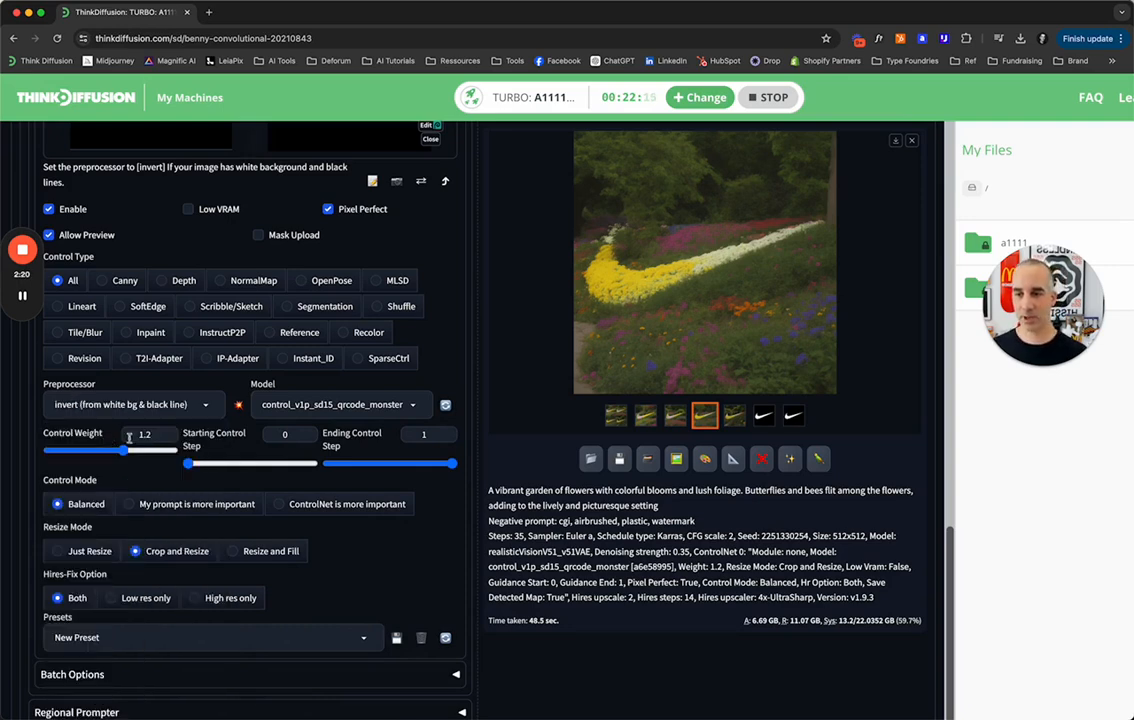
{"action": "scroll", "coordinate": [155, 453], "scroll_direction": "up", "scroll_amount": 2}
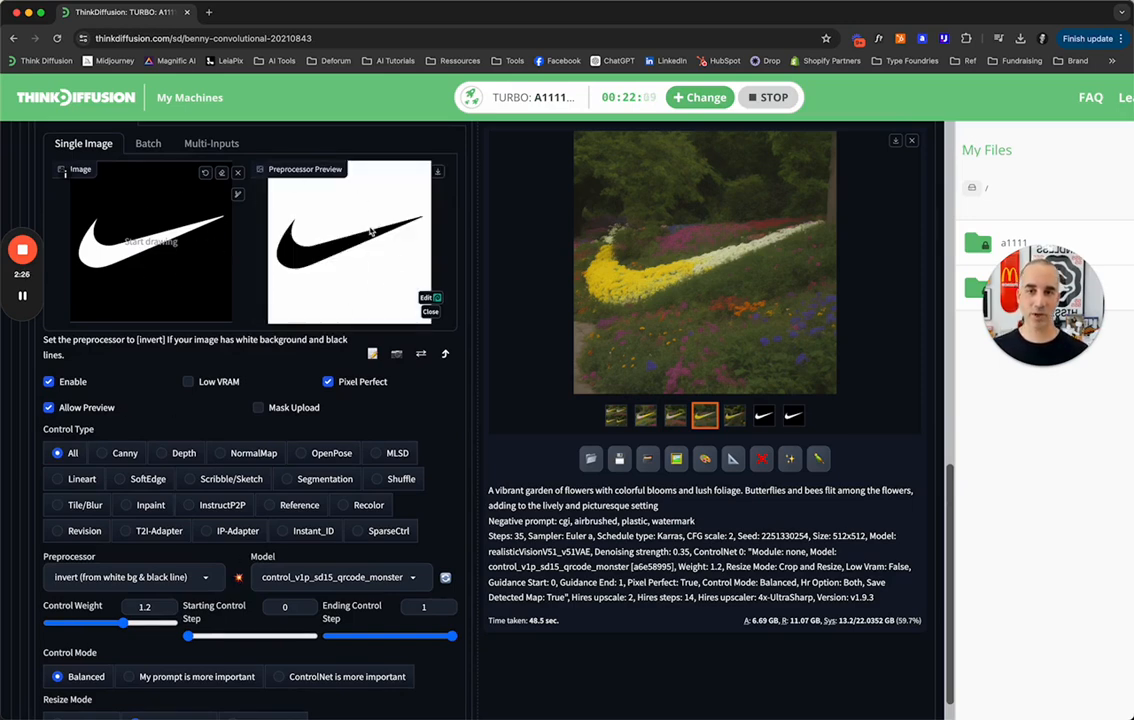
Generate a batch of garden images from the current prompt using the inverted swoosh.
{"action": "scroll", "coordinate": [130, 420], "scroll_direction": "down", "scroll_amount": 3}
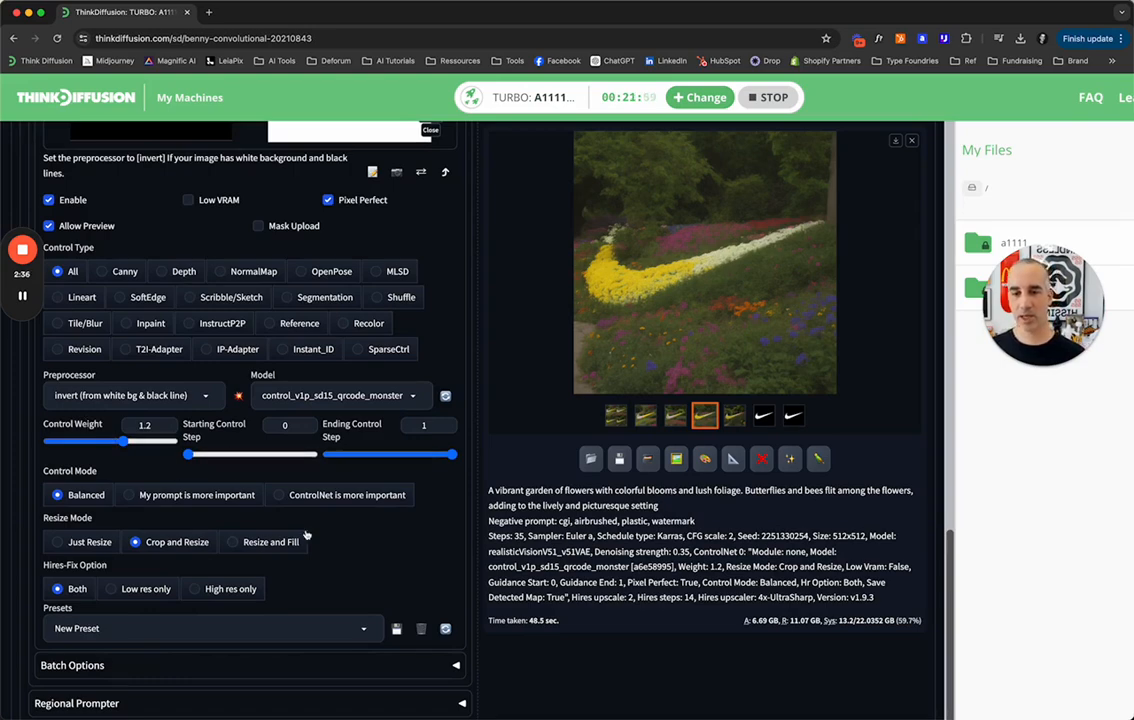
{"action": "scroll", "coordinate": [306, 535], "scroll_direction": "up", "scroll_amount": 15}
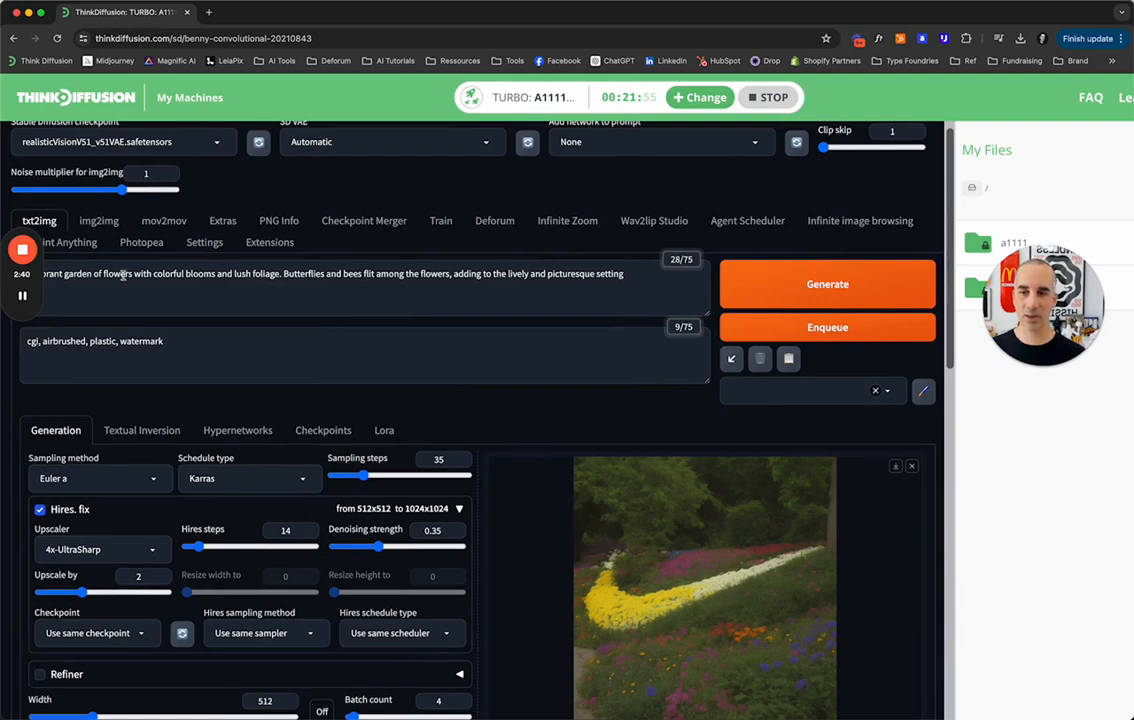
{"action": "left_click", "coordinate": [828, 285]}
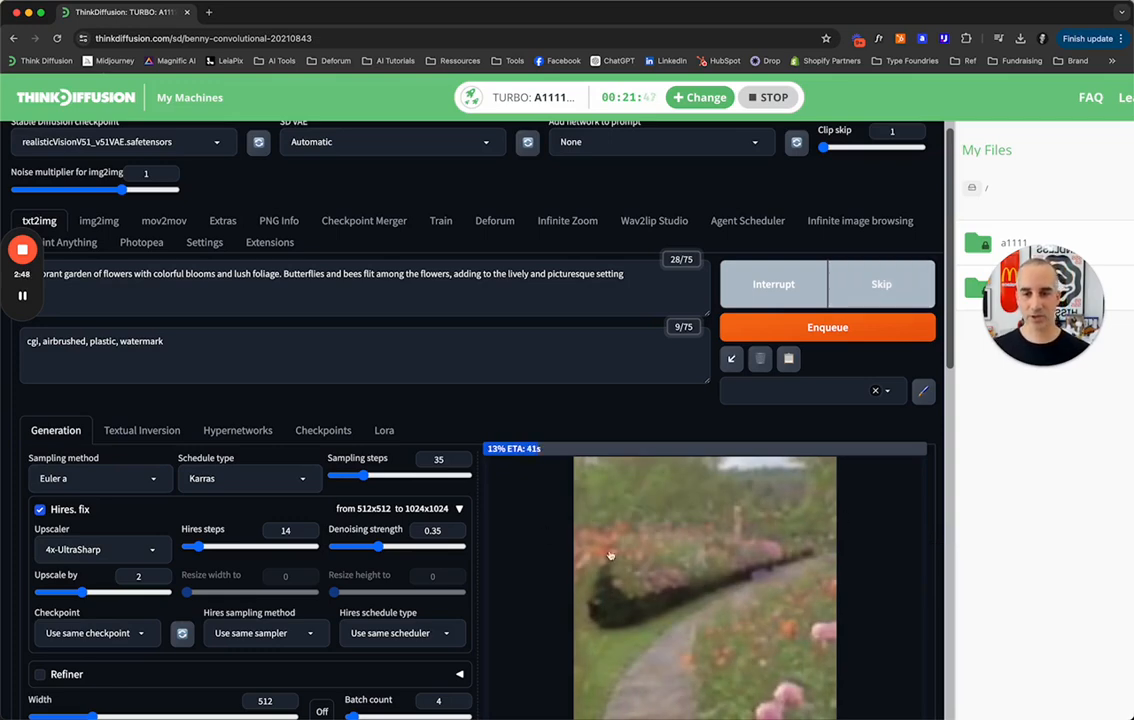
Set the ControlNet Unit 0 preprocessor back to none.
{"action": "scroll", "coordinate": [581, 421], "scroll_direction": "down", "scroll_amount": 3}
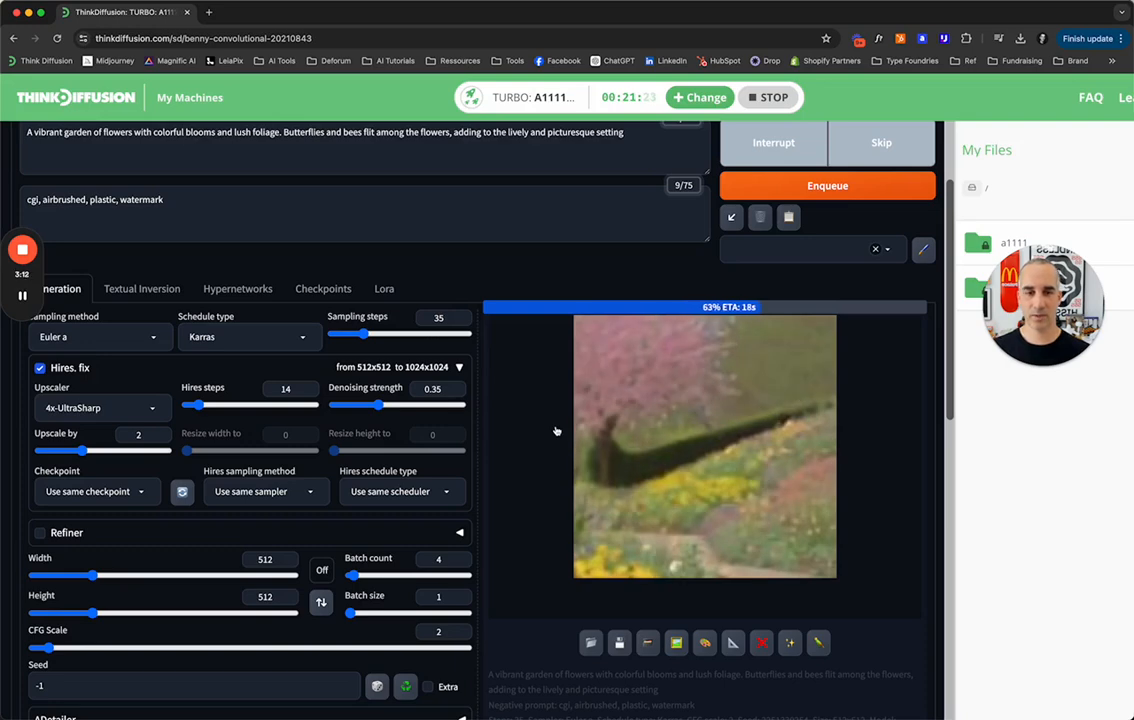
{"action": "scroll", "coordinate": [556, 431], "scroll_direction": "down", "scroll_amount": 10}
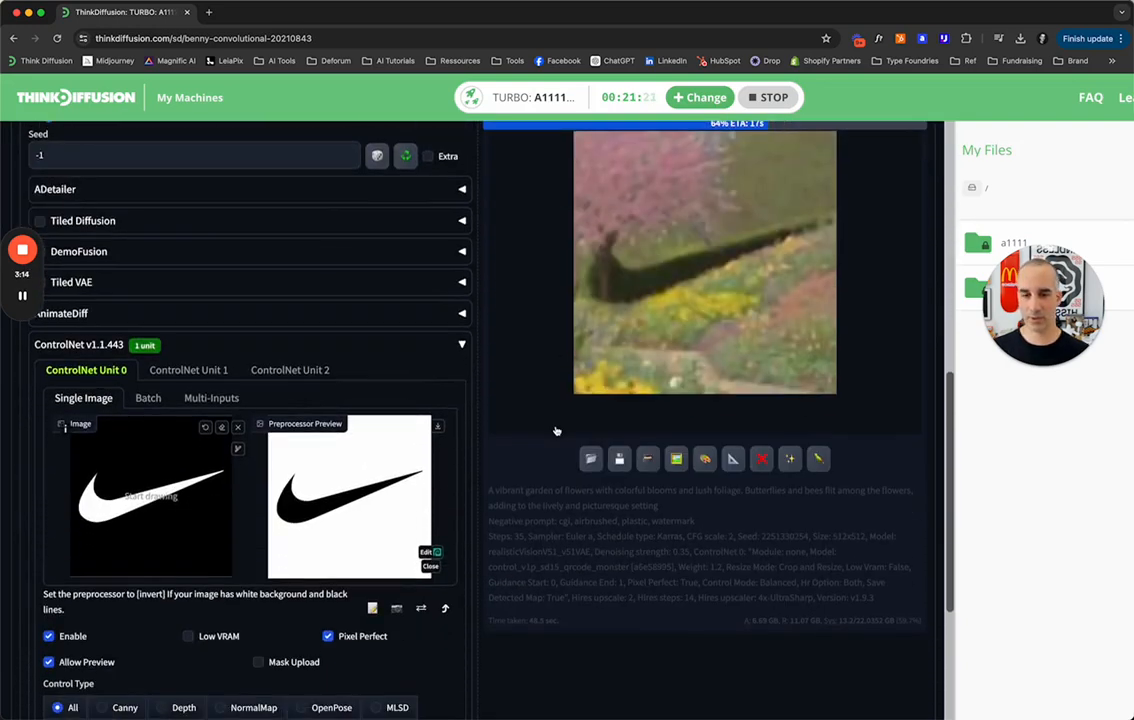
{"action": "scroll", "coordinate": [220, 480], "scroll_direction": "down", "scroll_amount": 3}
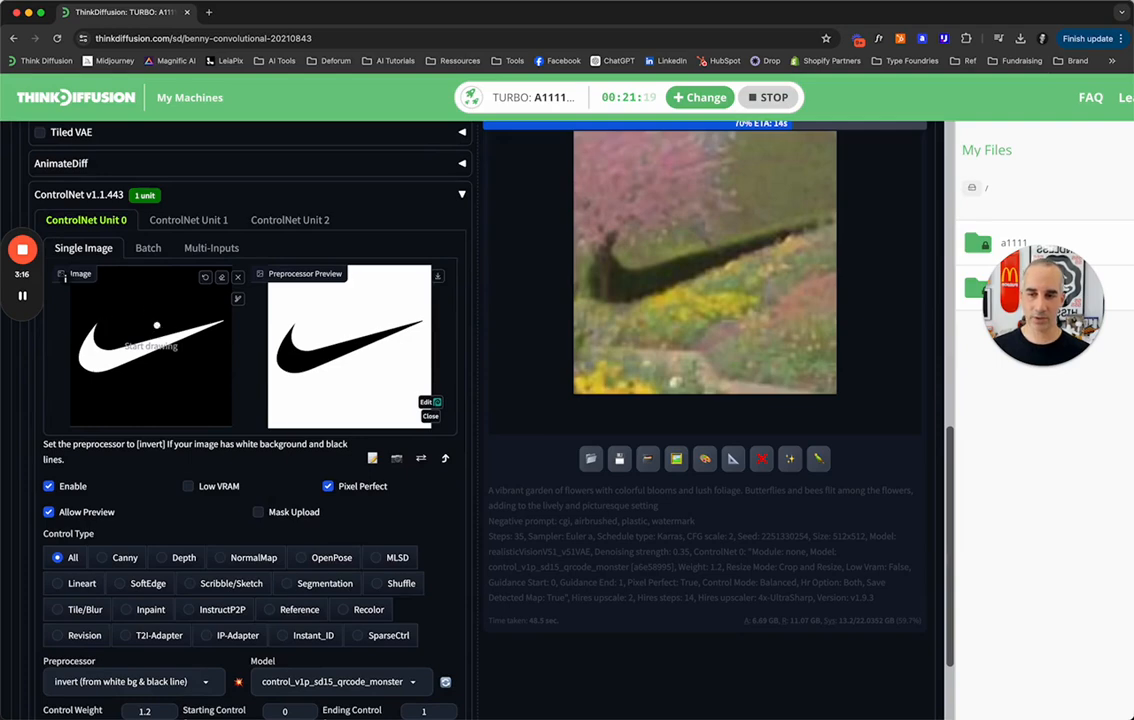
{"action": "scroll", "coordinate": [191, 510], "scroll_direction": "down", "scroll_amount": 1}
{"action": "scroll", "coordinate": [191, 510], "scroll_direction": "down", "scroll_amount": 1}
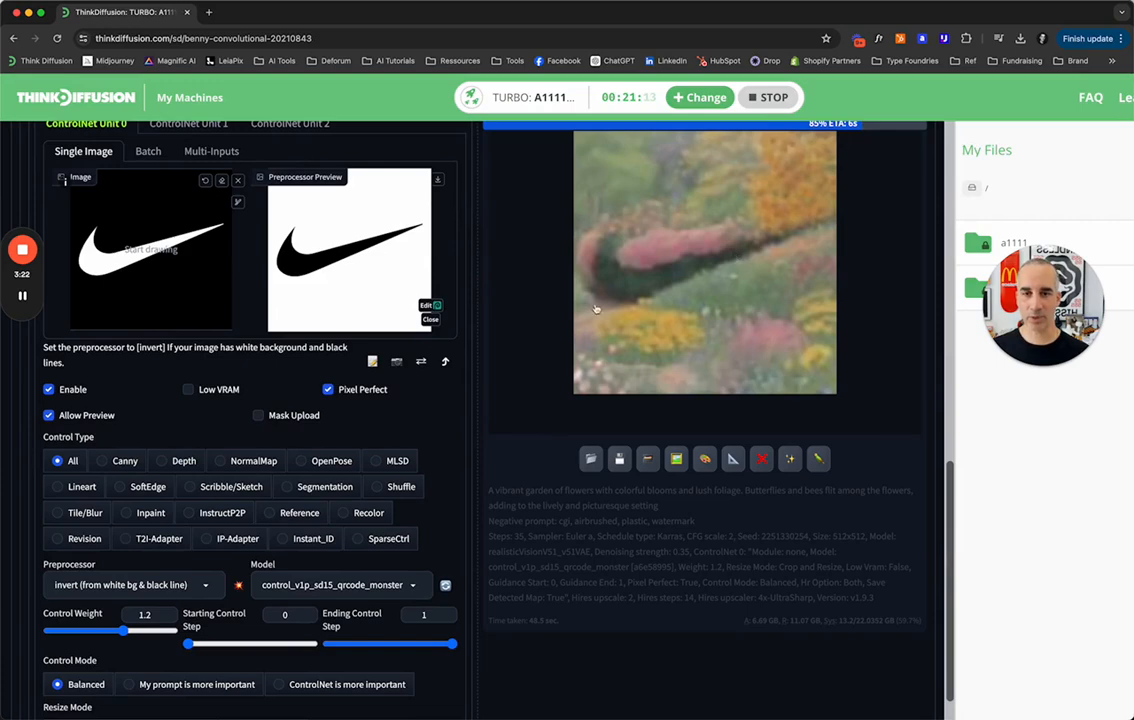
{"action": "left_click", "coordinate": [121, 584]}
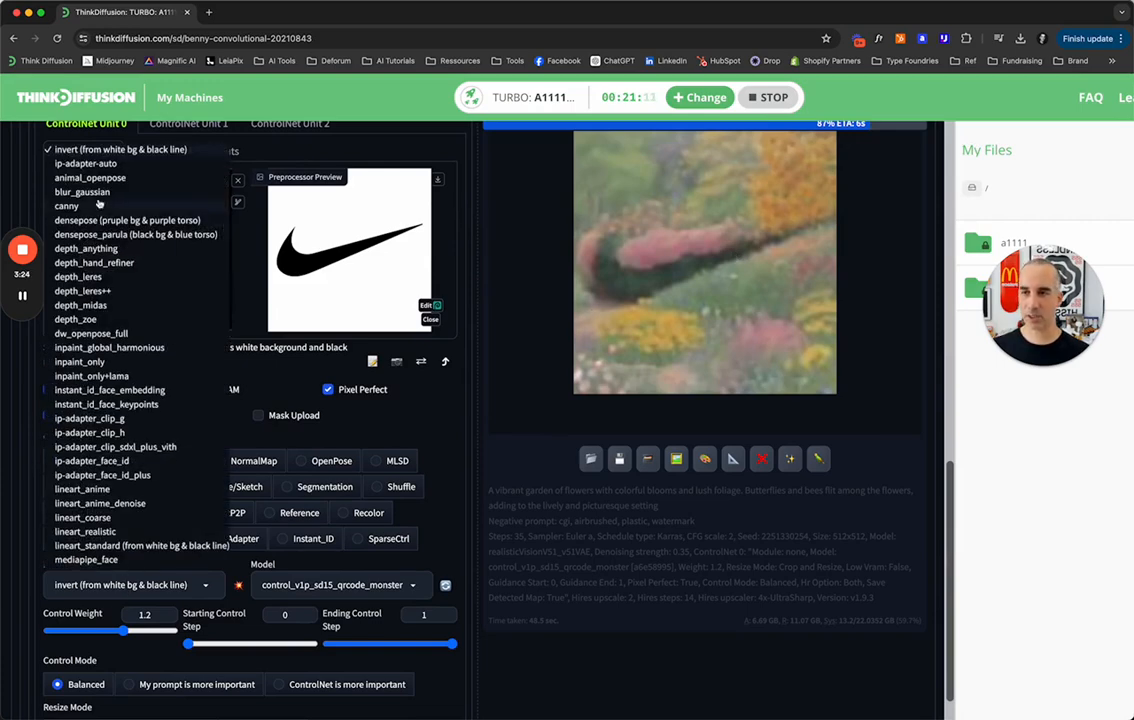
{"action": "scroll", "coordinate": [95, 222], "scroll_direction": "up", "scroll_amount": 1}
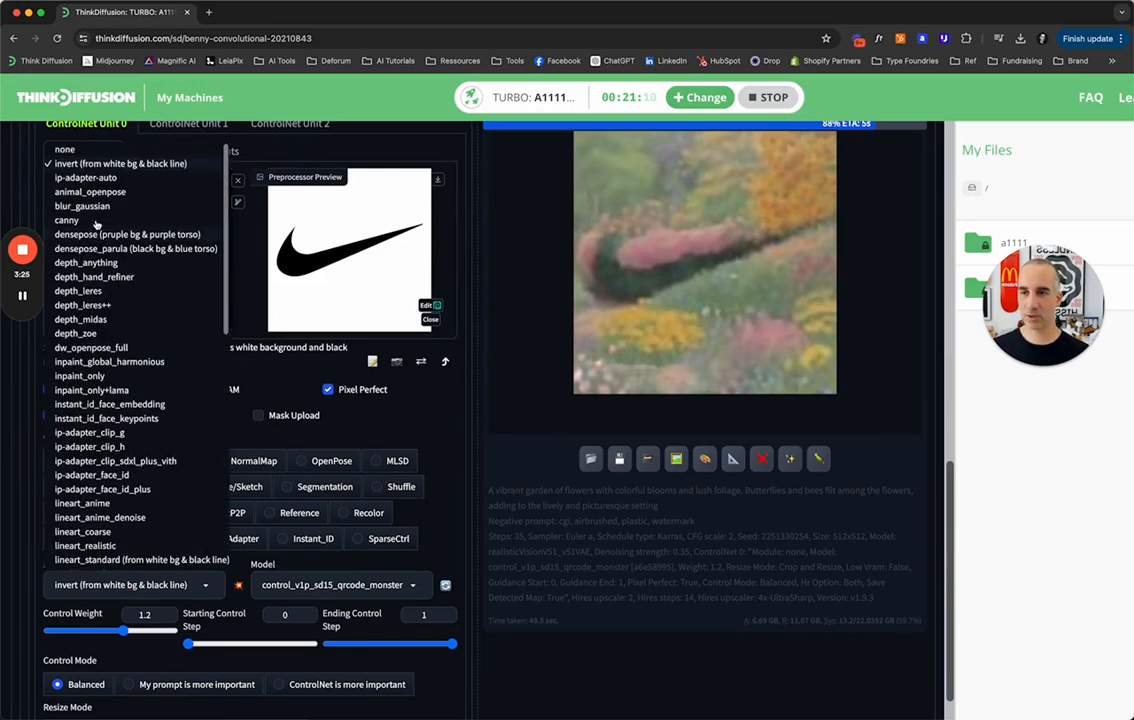
{"action": "left_click", "coordinate": [63, 142]}
View the first three individual images of the generated garden batch at full size, then close the viewer.
{"action": "scroll", "coordinate": [484, 628], "scroll_direction": "up", "scroll_amount": 5}
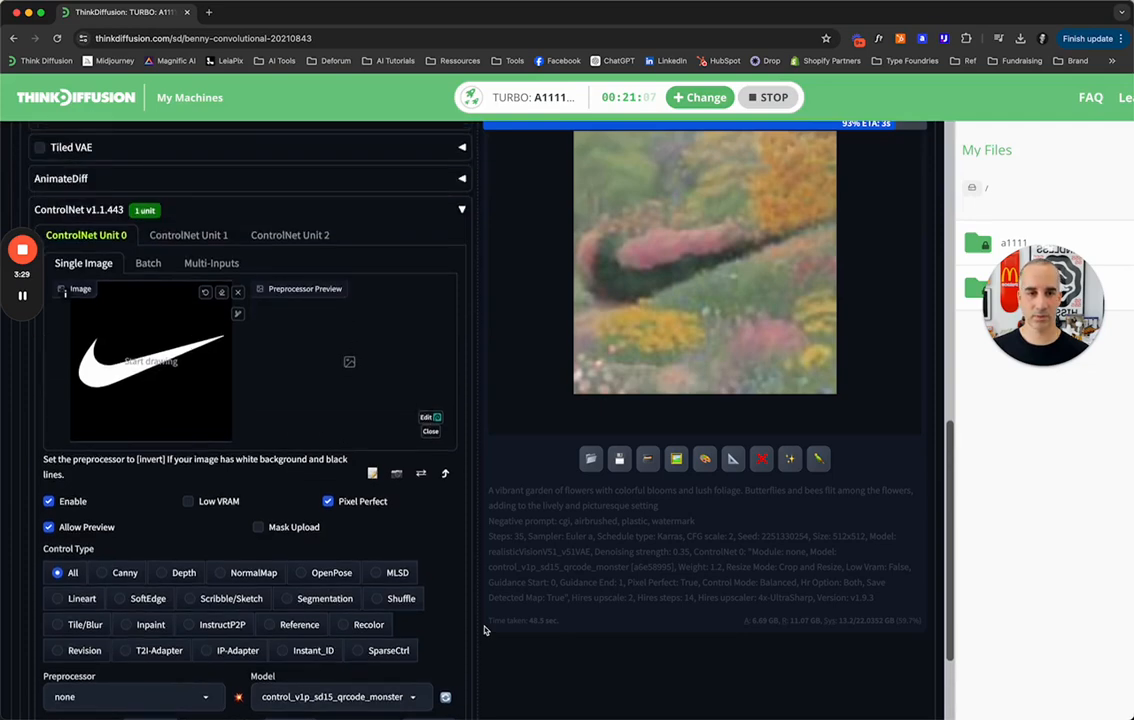
{"action": "scroll", "coordinate": [484, 628], "scroll_direction": "up", "scroll_amount": 5}
{"action": "scroll", "coordinate": [754, 524], "scroll_direction": "down", "scroll_amount": 2}
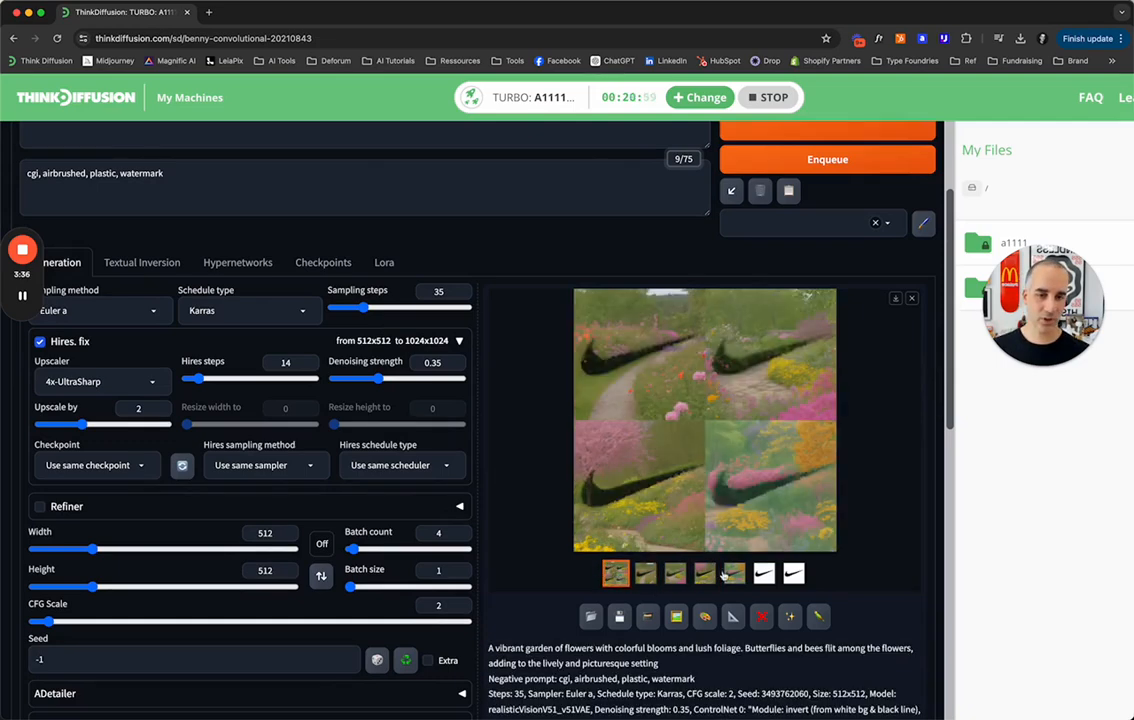
{"action": "left_click", "coordinate": [645, 572]}
{"action": "left_click", "coordinate": [690, 360]}
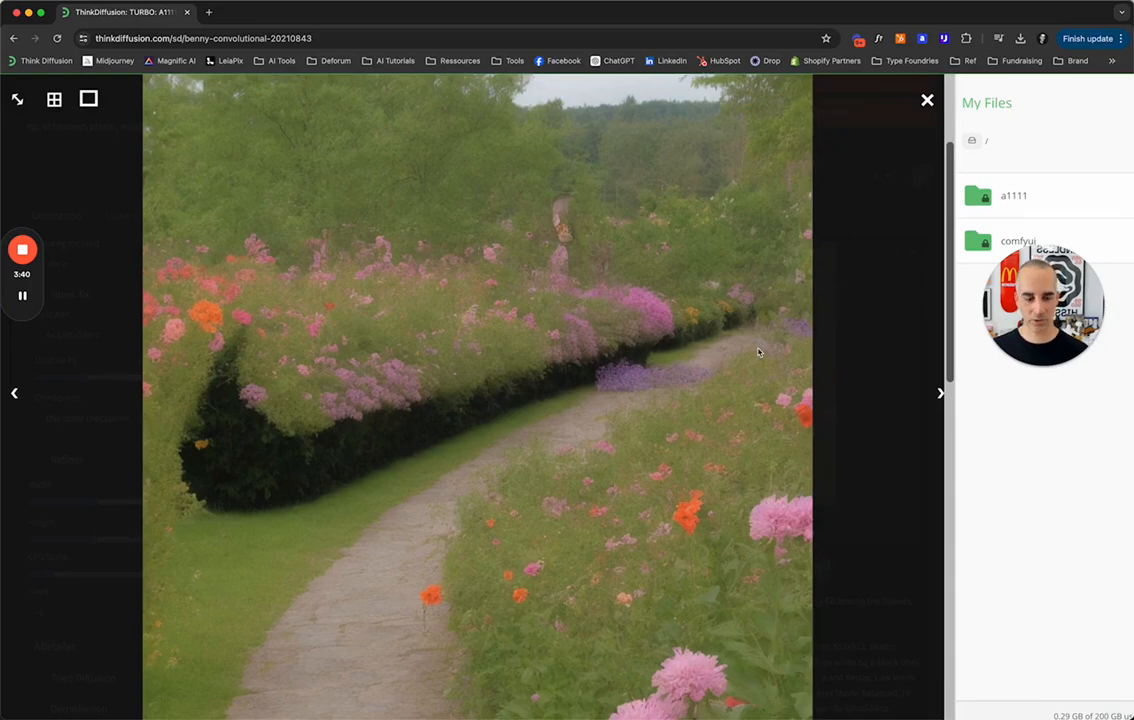
{"action": "key", "text": "Right"}
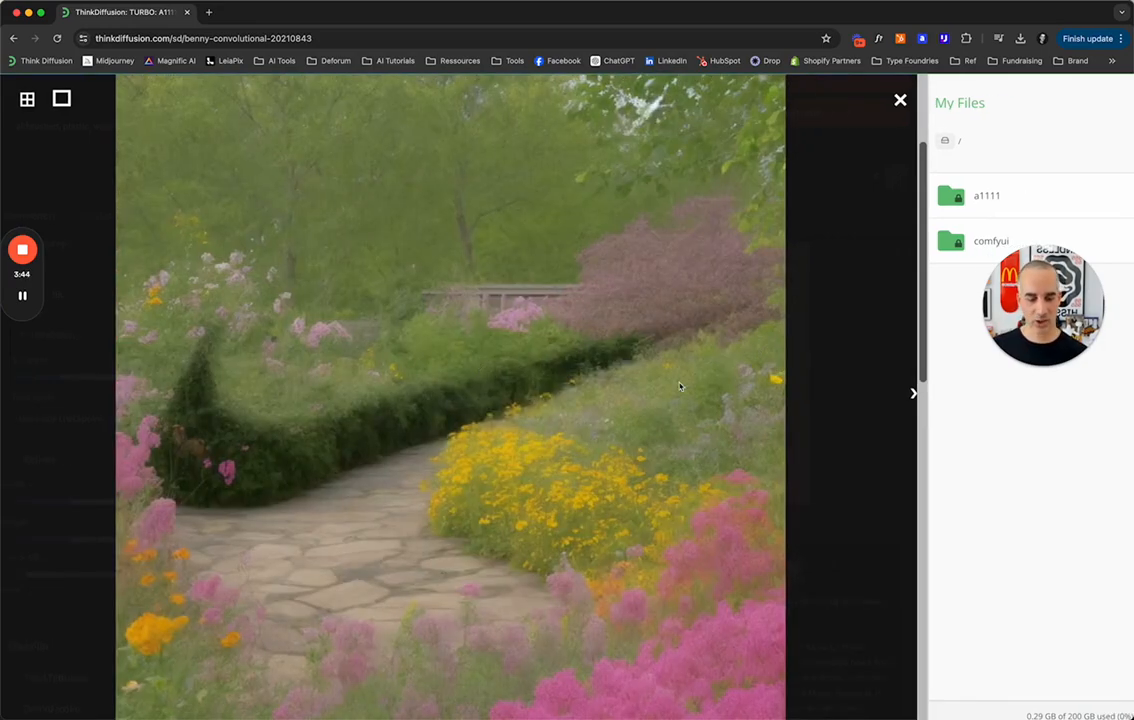
{"action": "key", "text": "Right"}
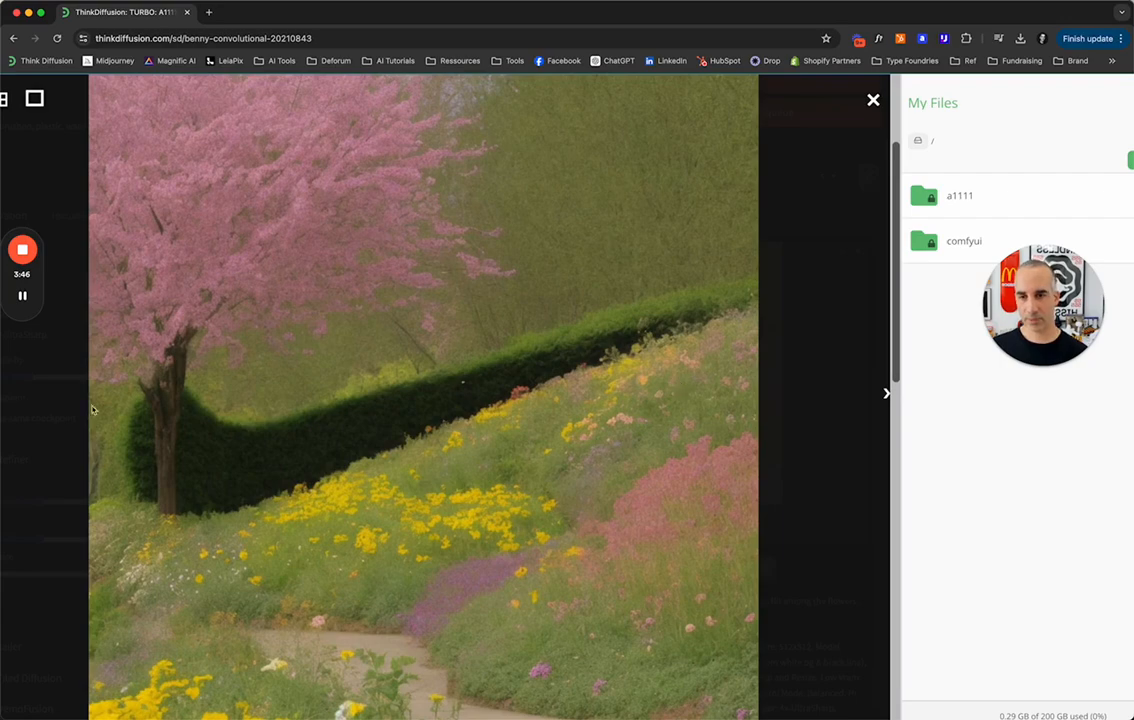
{"action": "left_click", "coordinate": [872, 99]}
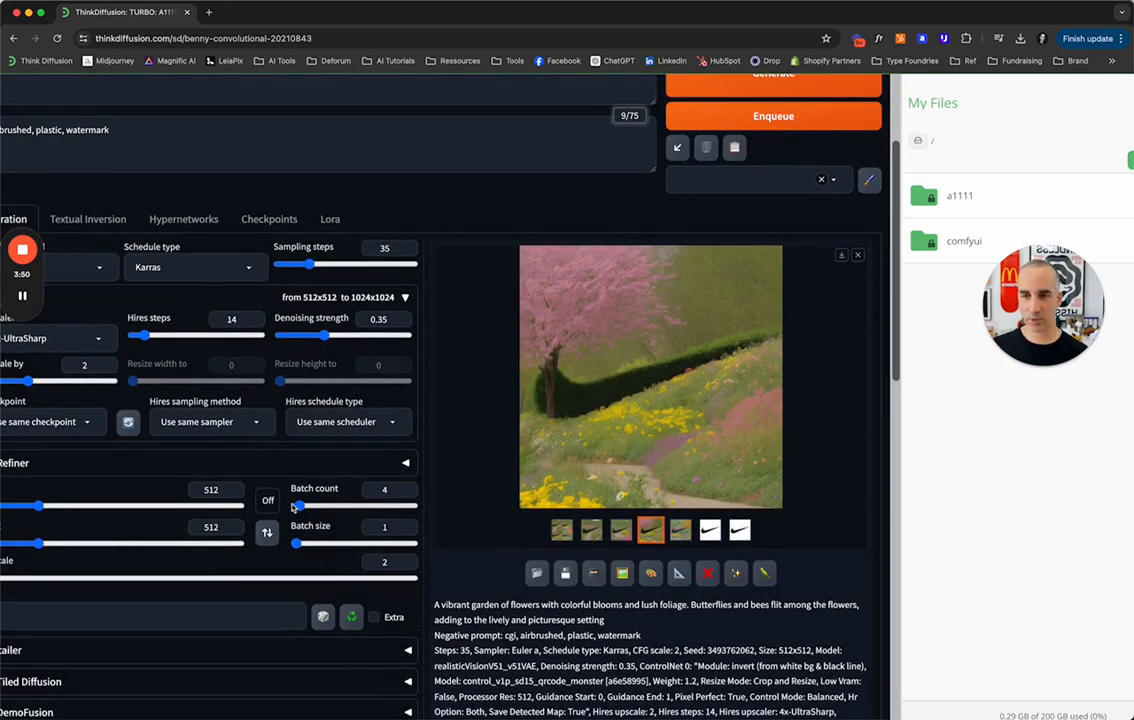
Generate another batch of garden images with the non-inverted swoosh as the ControlNet input.
{"action": "scroll", "coordinate": [293, 508], "scroll_direction": "down", "scroll_amount": 2}
{"action": "scroll", "coordinate": [668, 386], "scroll_direction": "up", "scroll_amount": 2}
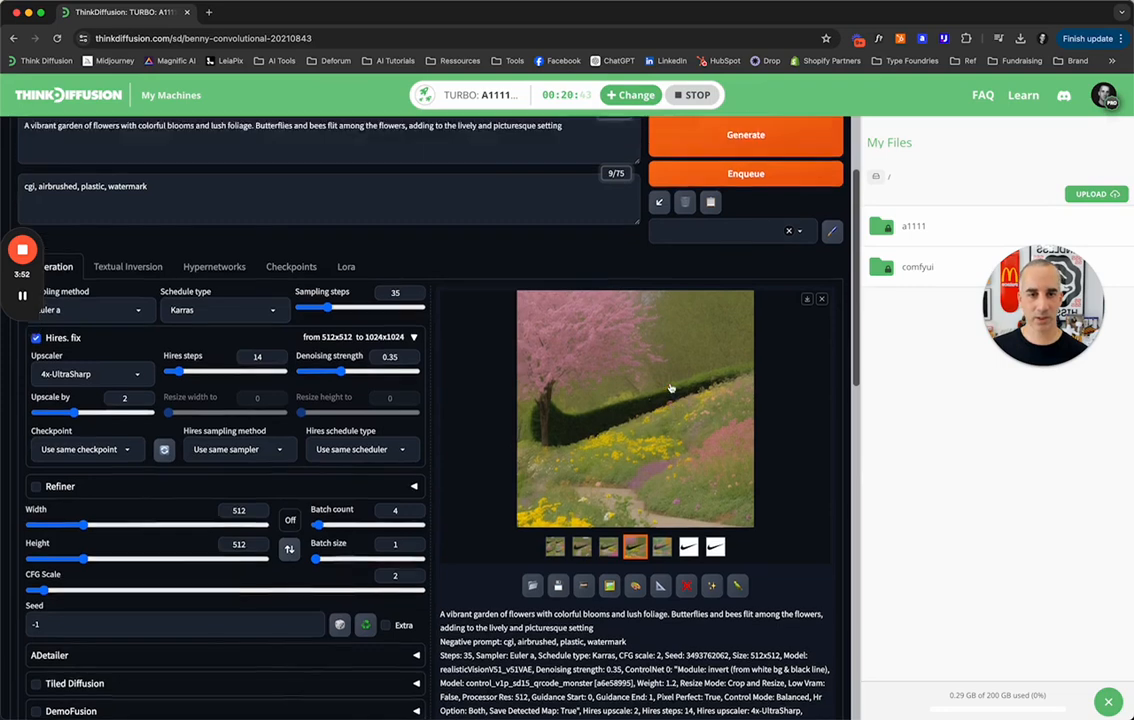
{"action": "left_click", "coordinate": [712, 285]}
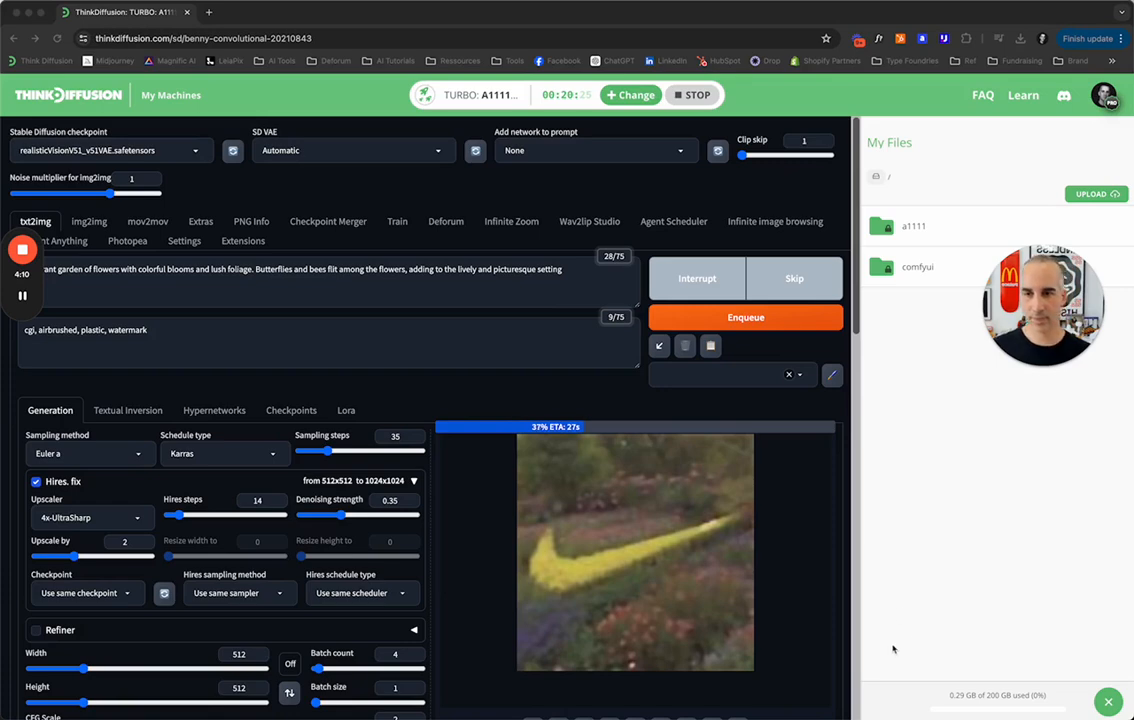
Replace the positive prompt with the copied Ancient Greek ruins description and remove "by lush greenery" from it.
{"action": "triple_click", "coordinate": [213, 268]}
{"action": "type", "text": "Ancient Greek ruins surrounded by lush greenery, featuring stone structures and columns. The ruins are set against a backdrop of a bright, sunny sky, highlighting the historical beauty of the site"}
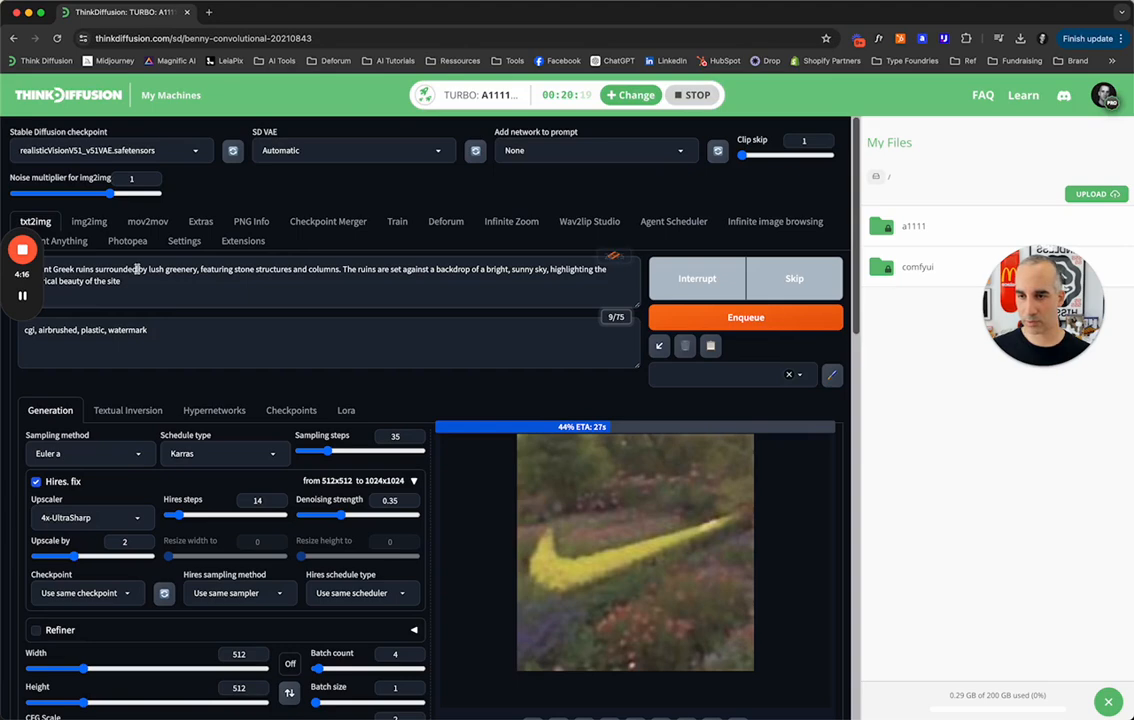
{"action": "left_click_drag", "start_coordinate": [138, 268], "coordinate": [198, 270]}
{"action": "key", "text": "BackSpace"}
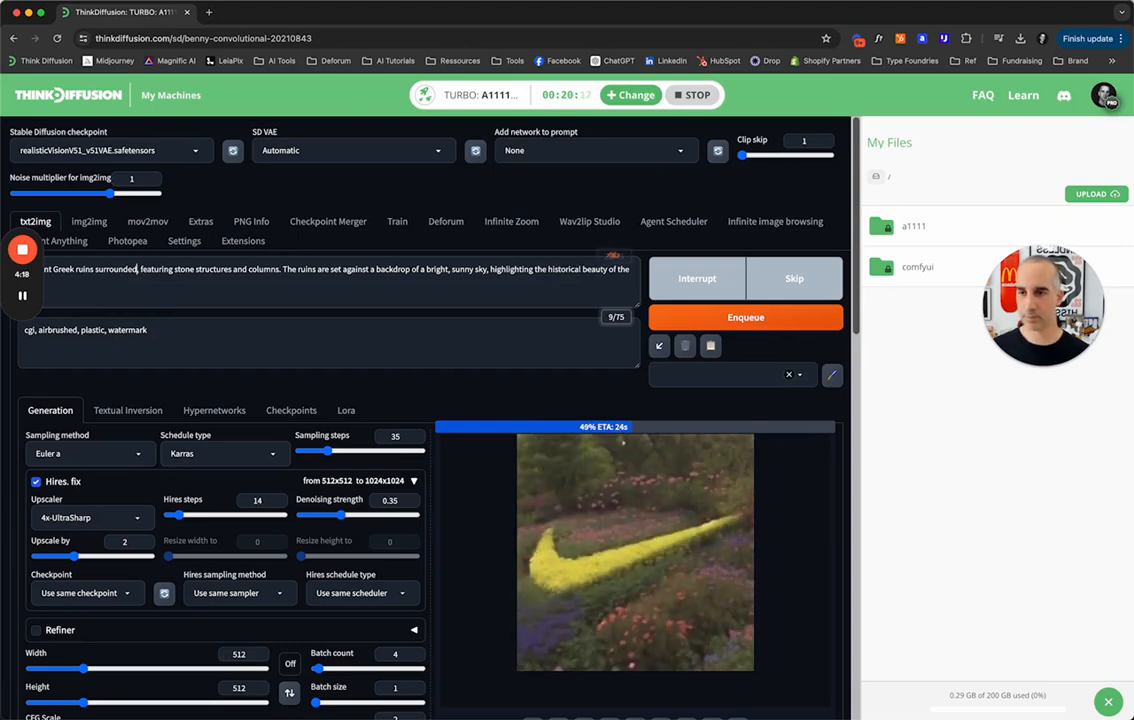
Begin the positive prompt with "award winning picture of" and delete the word "surrounded" after "ruins".
{"action": "key", "text": "Left"}
{"action": "key", "text": "Left"}
{"action": "key", "text": "Left"}
{"action": "key", "text": "Left"}
{"action": "key", "text": "Left"}
{"action": "key", "text": "Left"}
{"action": "key", "text": "Left"}
{"action": "key", "text": "Left"}
{"action": "key", "text": "Left"}
{"action": "key", "text": "Left"}
{"action": "key", "text": "Left"}
{"action": "key", "text": "Left"}
{"action": "key", "text": "Left"}
{"action": "key", "text": "Left"}
{"action": "key", "text": "Left"}
{"action": "key", "text": "Left"}
{"action": "key", "text": "Left"}
{"action": "key", "text": "Left"}
{"action": "key", "text": "Left"}
{"action": "key", "text": "Left"}
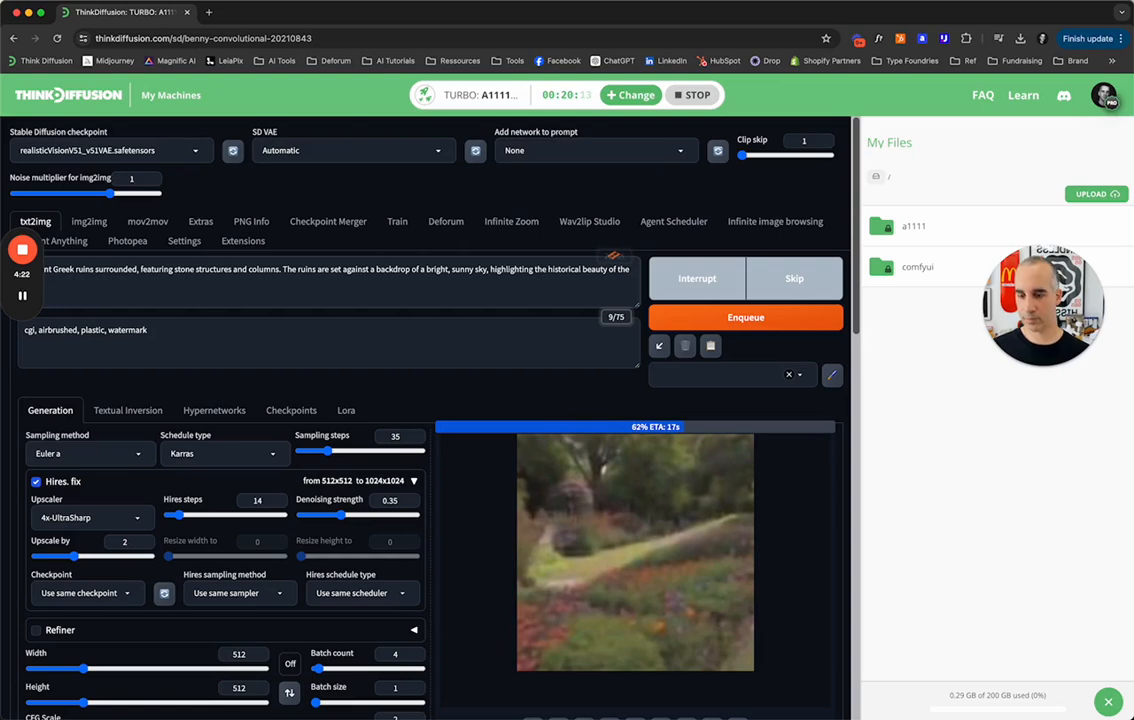
{"action": "type", "text": "Award winnin"}
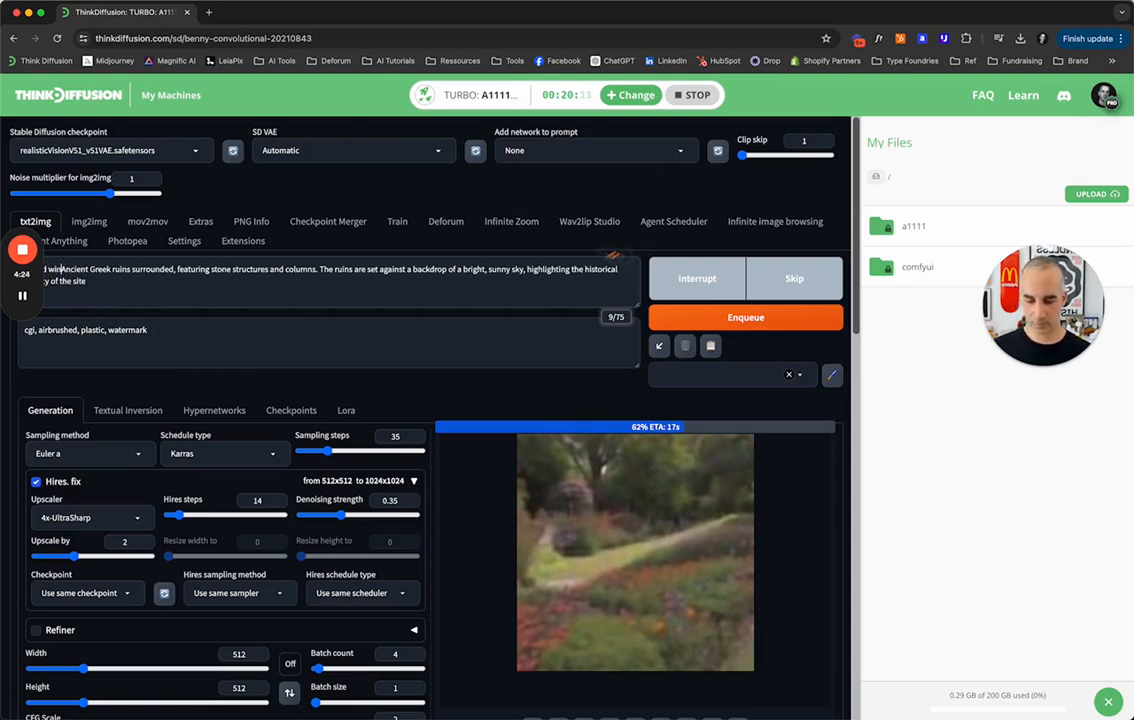
{"action": "type", "text": "g picture of"}
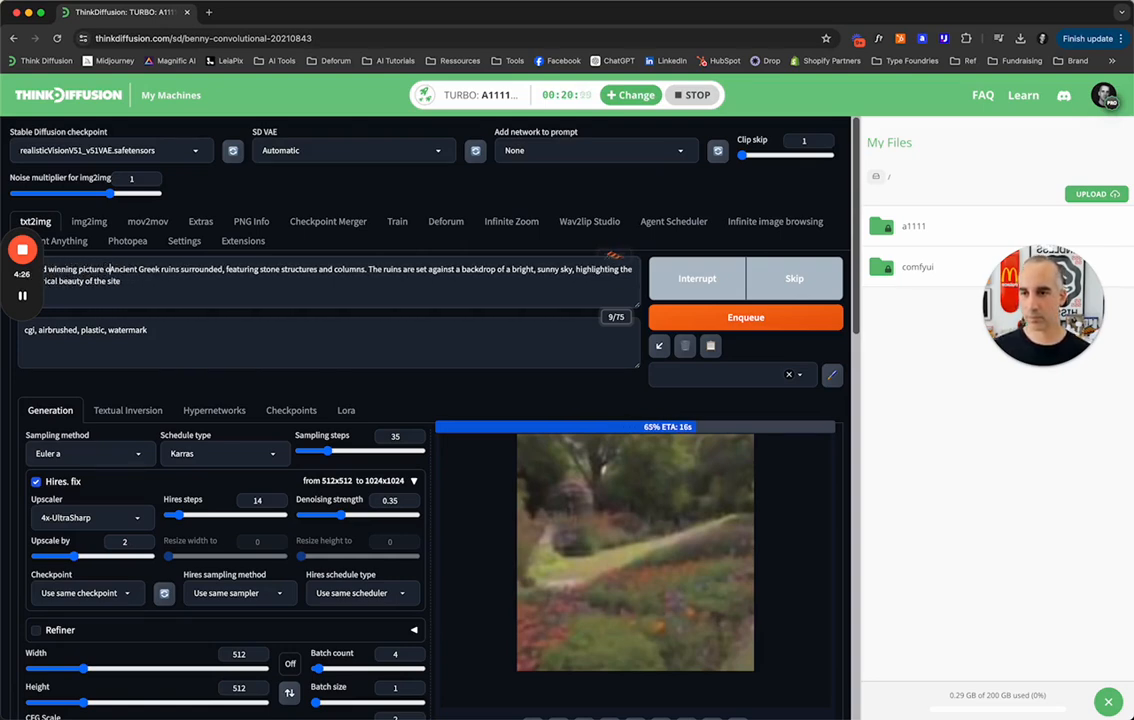
{"action": "double_click", "coordinate": [202, 269]}
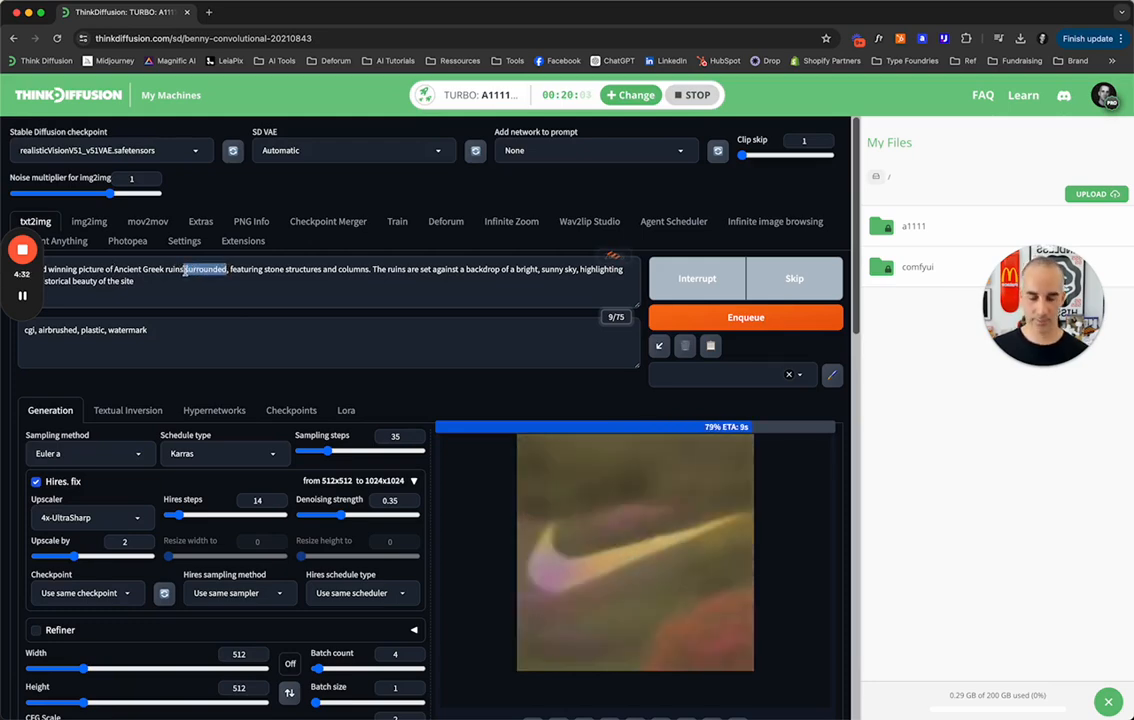
{"action": "key", "text": "BackSpace"}
Append ", photo realistic, high details" to the end of the positive prompt.
{"action": "left_click", "coordinate": [113, 284]}
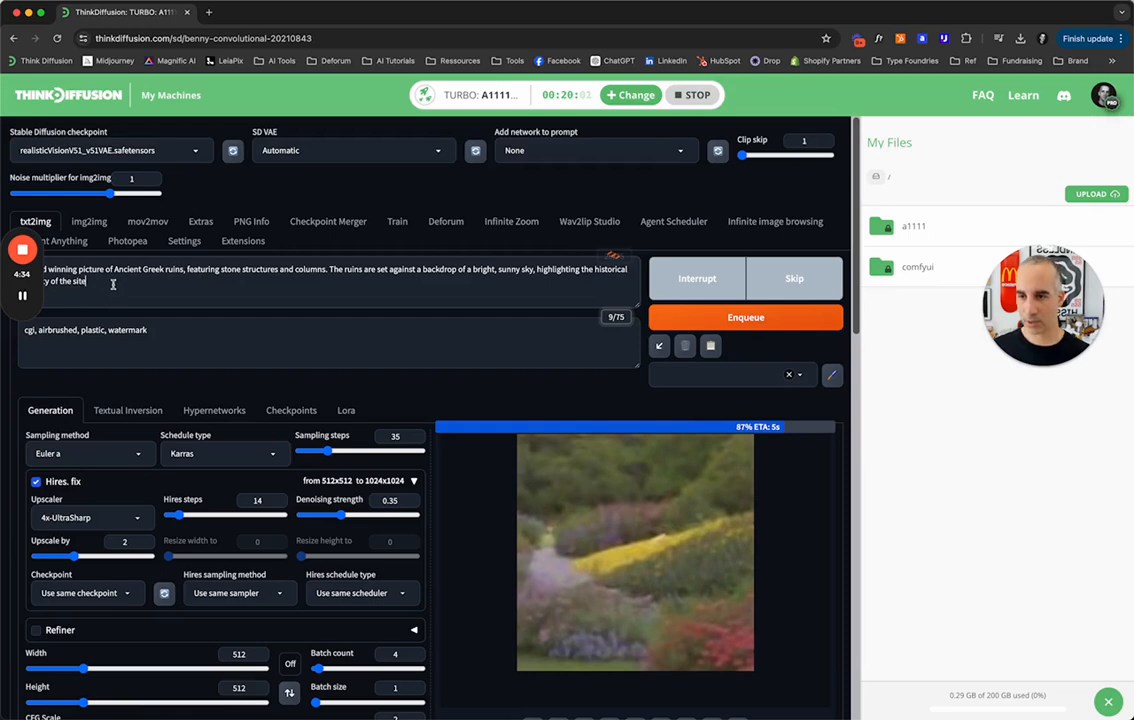
{"action": "type", "text": ", photo re"}
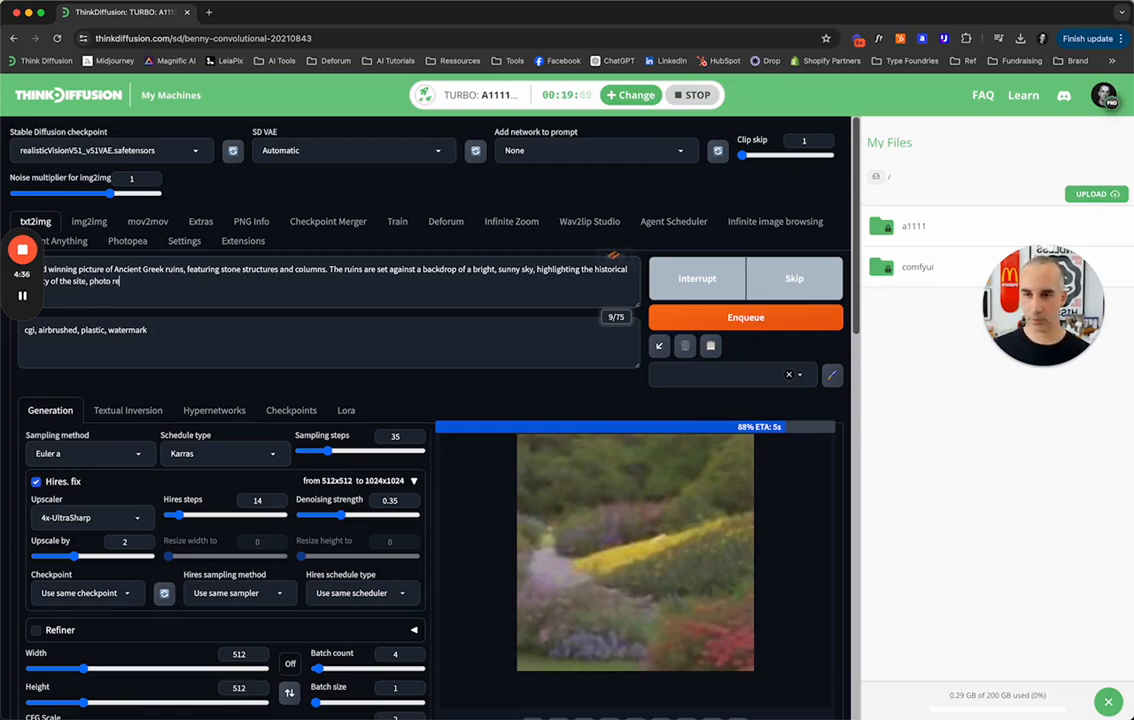
{"action": "type", "text": "alisticm"}
{"action": "type", "text": ", high detail"}
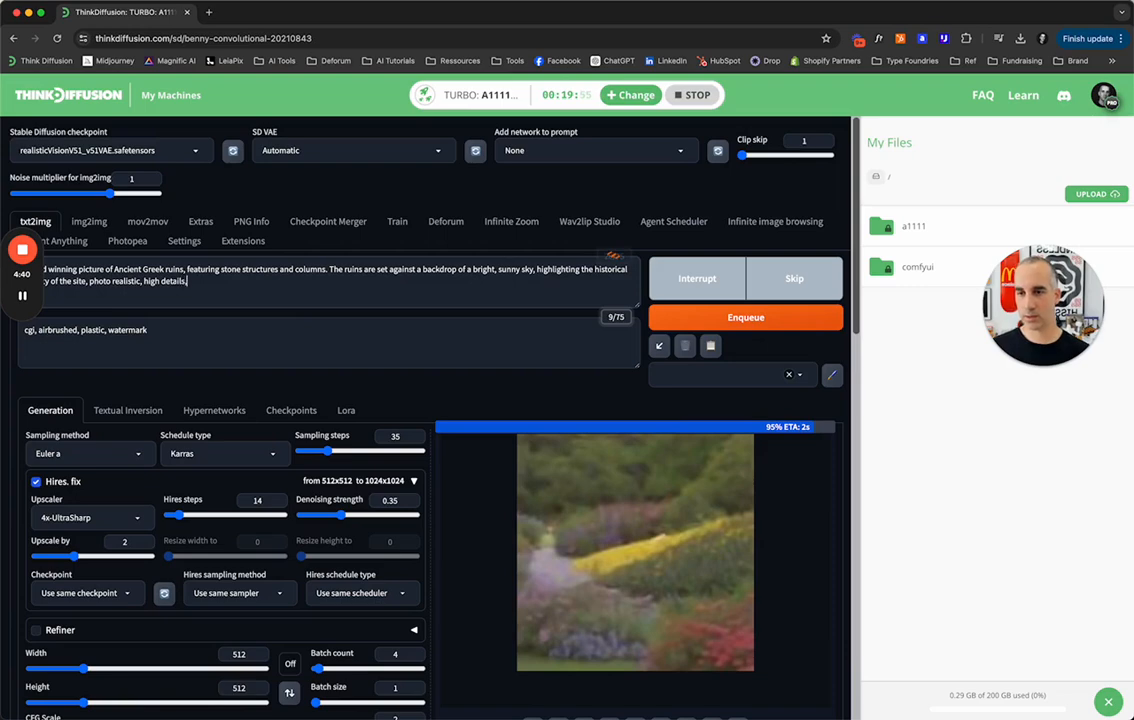
{"action": "type", "text": "s,"}
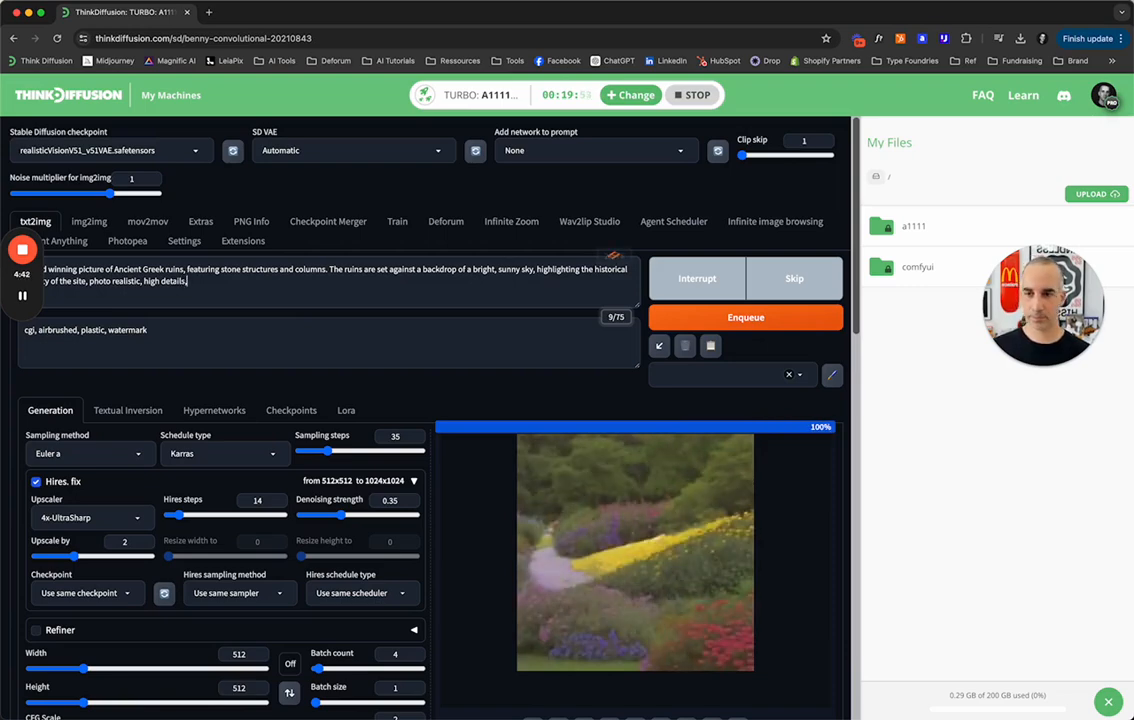
{"action": "key", "text": "BackSpace"}
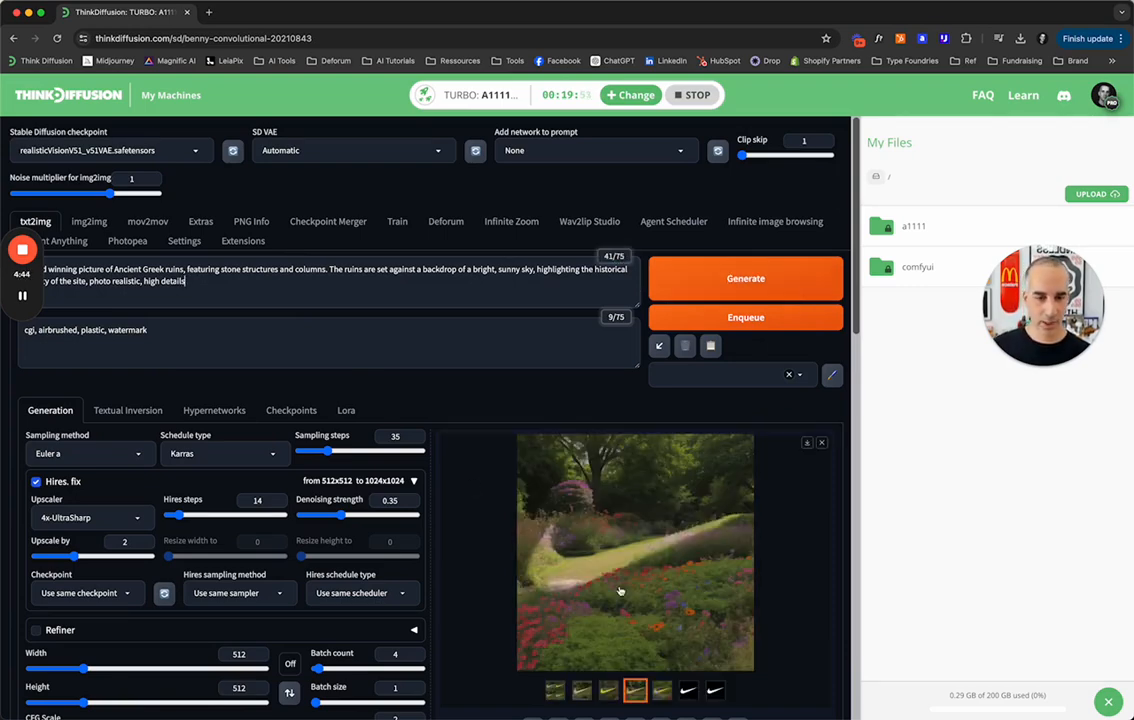
View the four individual garden images, enlarge the fourth to full size, and close the viewer.
{"action": "scroll", "coordinate": [535, 507], "scroll_direction": "down", "scroll_amount": 2}
{"action": "left_click", "coordinate": [579, 585]}
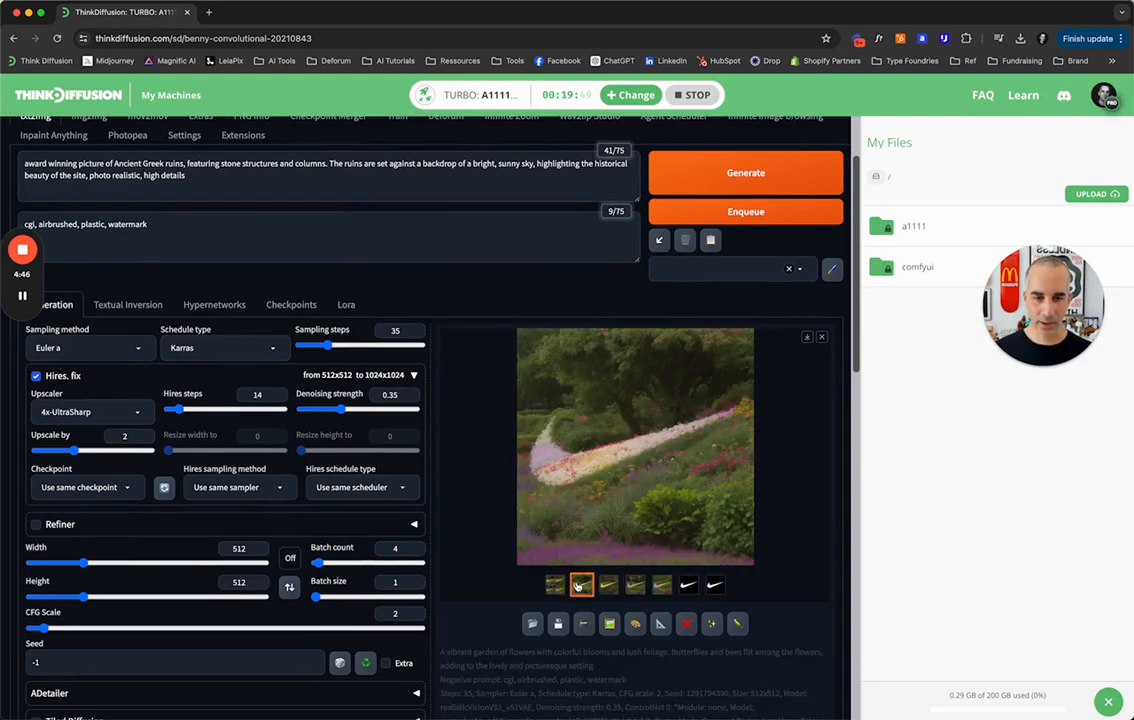
{"action": "left_click", "coordinate": [601, 585]}
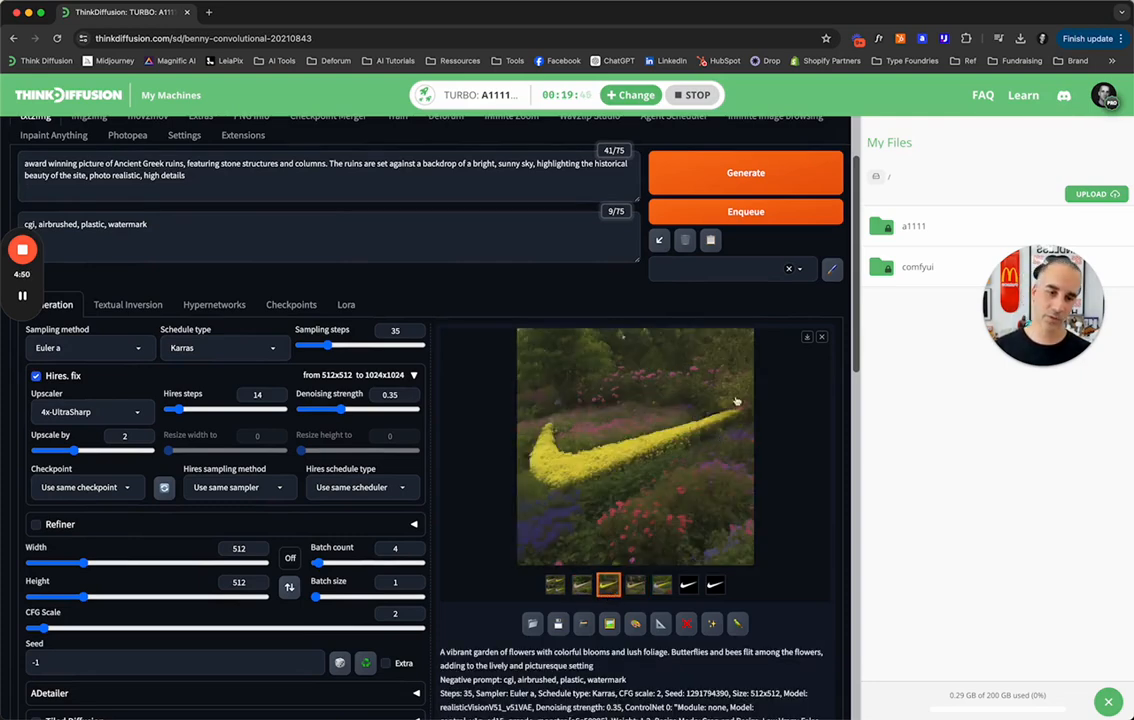
{"action": "left_click", "coordinate": [637, 586]}
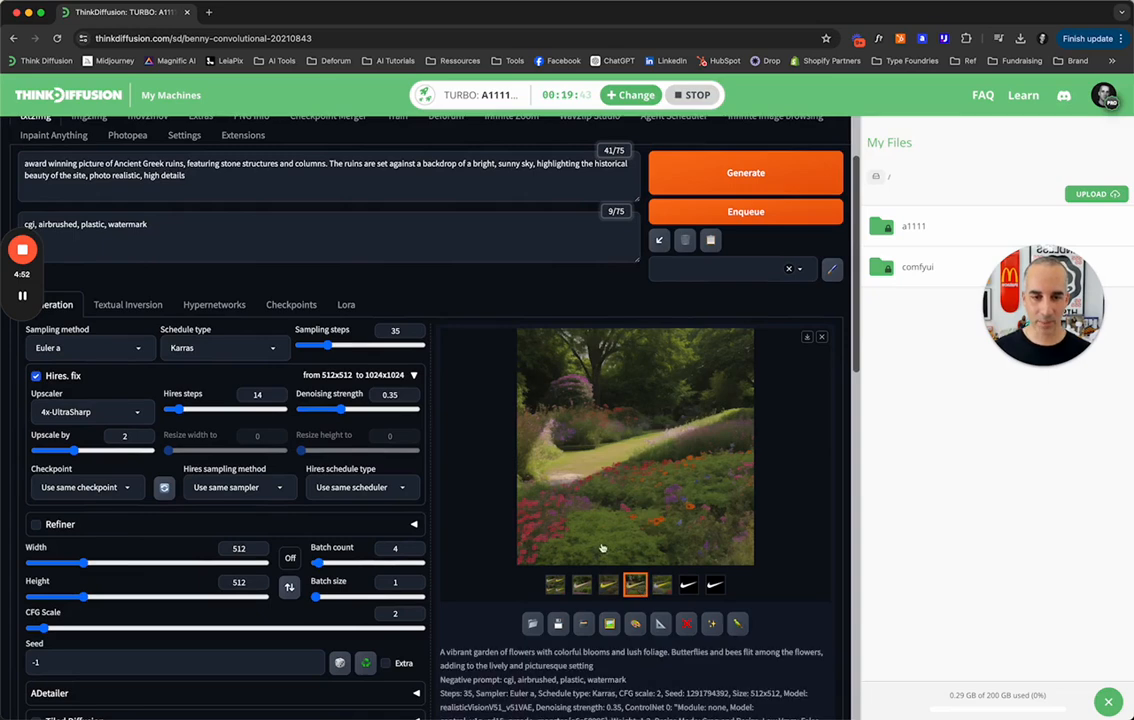
{"action": "left_click", "coordinate": [662, 585]}
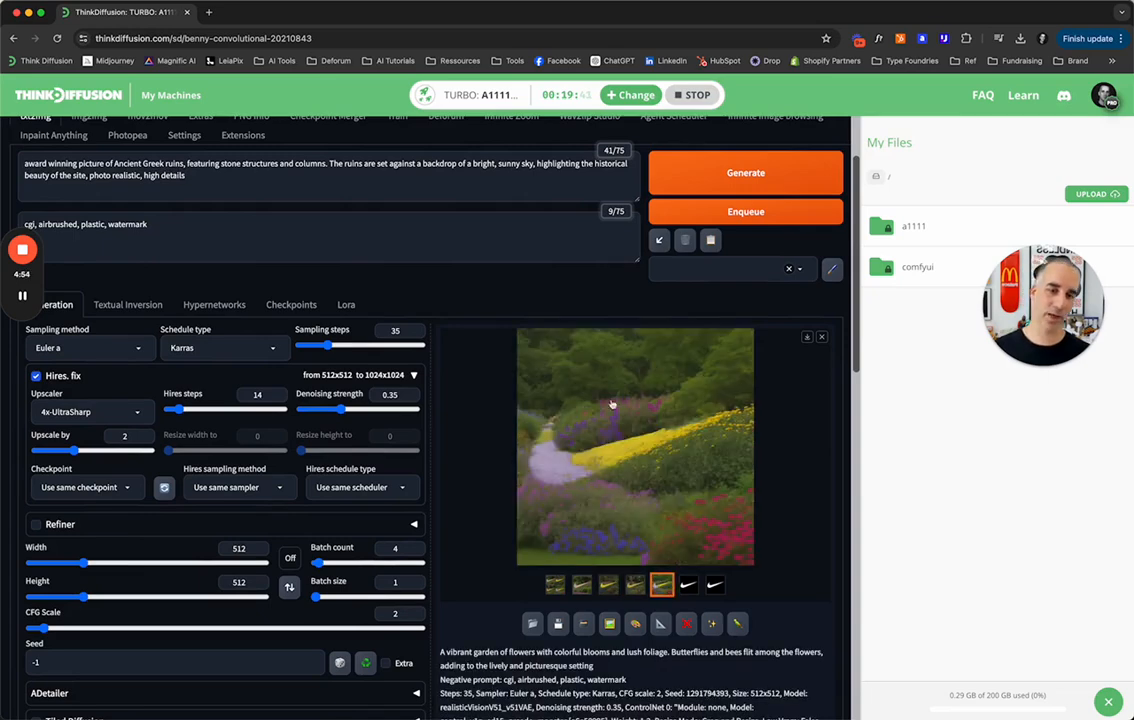
{"action": "left_click", "coordinate": [628, 456]}
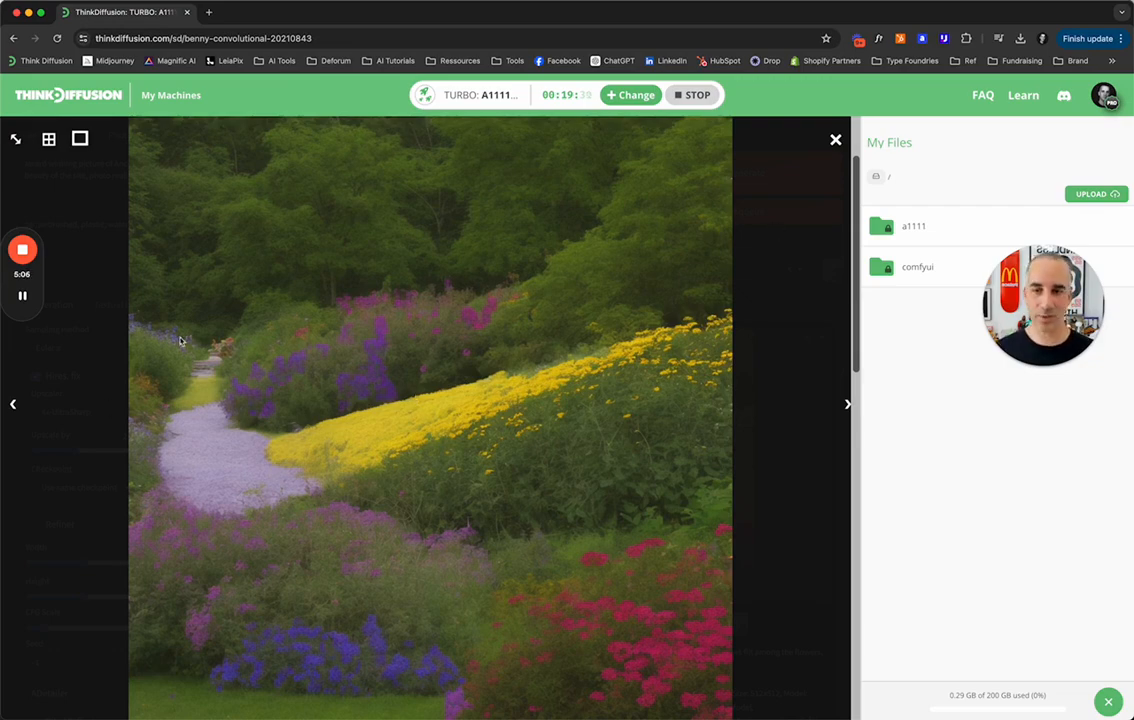
{"action": "left_click", "coordinate": [793, 251]}
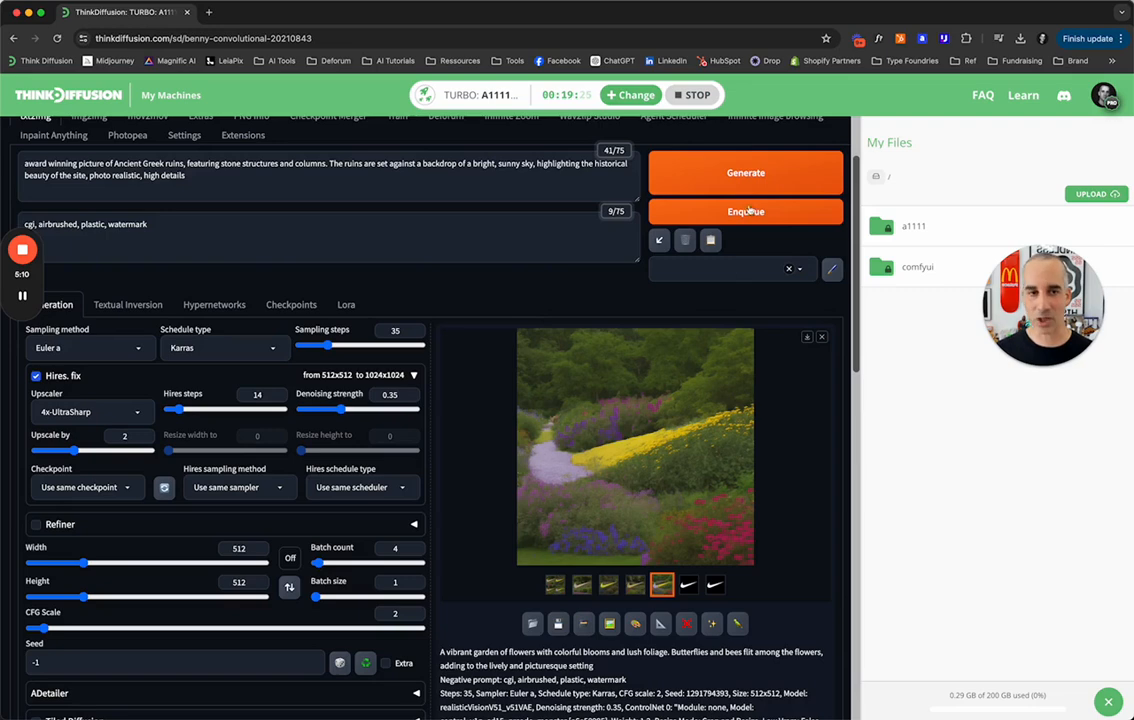
Generate a batch of Greek ruins images and set the ControlNet Unit 0 control weight to 1 for further runs.
{"action": "left_click", "coordinate": [700, 172]}
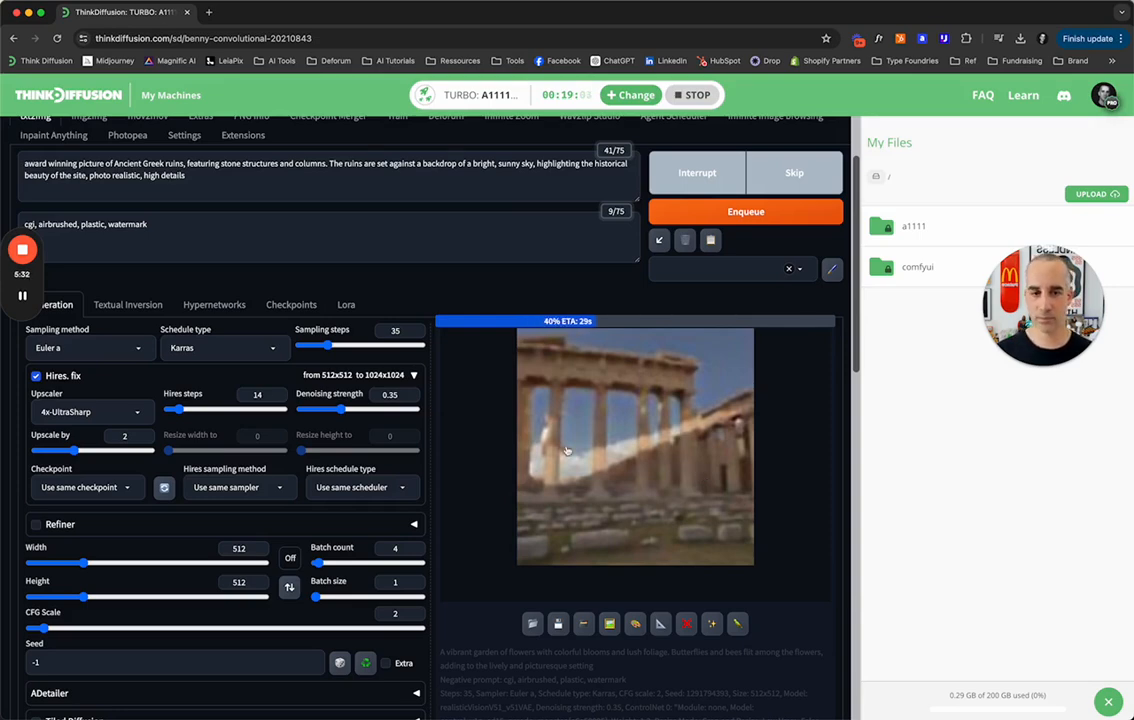
{"action": "scroll", "coordinate": [337, 537], "scroll_direction": "down", "scroll_amount": 10}
{"action": "scroll", "coordinate": [332, 539], "scroll_direction": "down", "scroll_amount": 3}
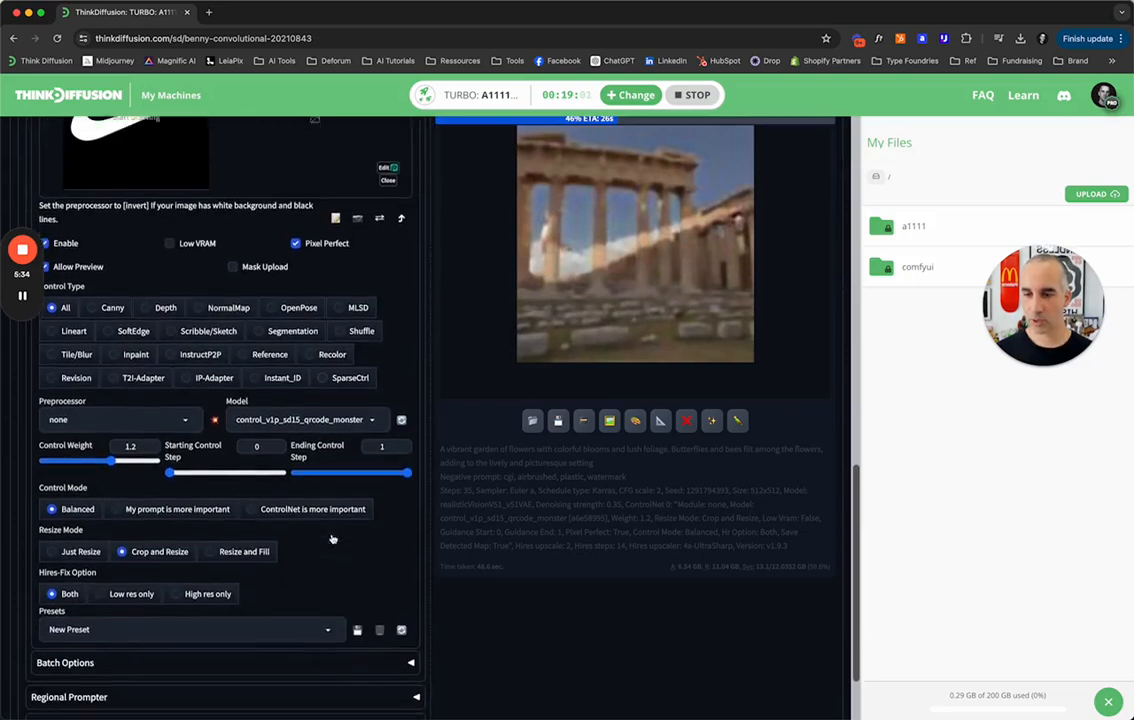
{"action": "left_click_drag", "start_coordinate": [110, 451], "coordinate": [100, 451]}
{"action": "scroll", "coordinate": [660, 544], "scroll_direction": "up", "scroll_amount": 3}
{"action": "scroll", "coordinate": [660, 544], "scroll_direction": "up", "scroll_amount": 10}
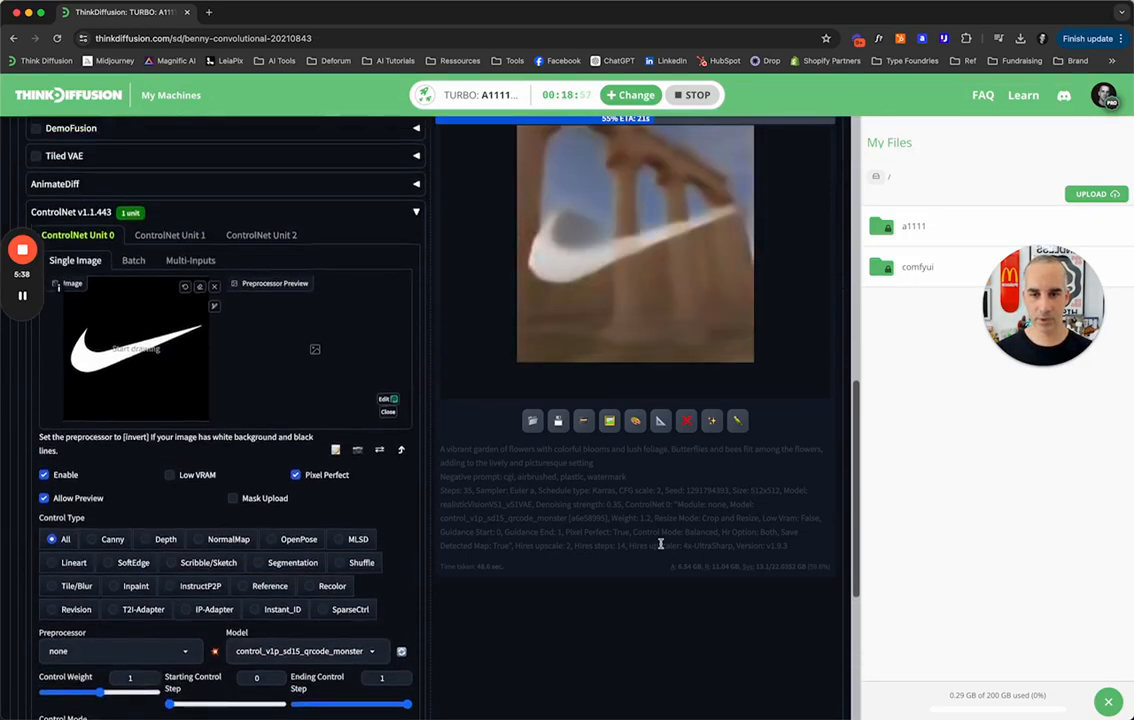
Examine the Greek ruins grid and individual results, enlarging the fourth and second images to full size, and close the viewer.
{"action": "scroll", "coordinate": [759, 380], "scroll_direction": "up", "scroll_amount": 2}
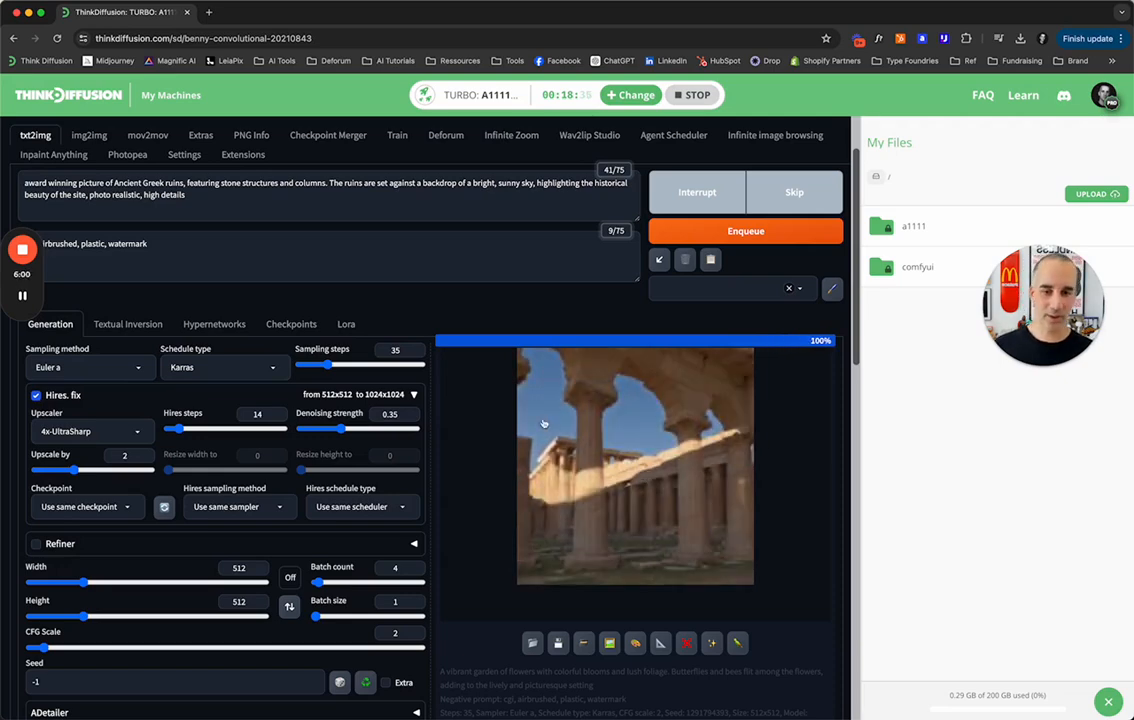
{"action": "left_click", "coordinate": [643, 469]}
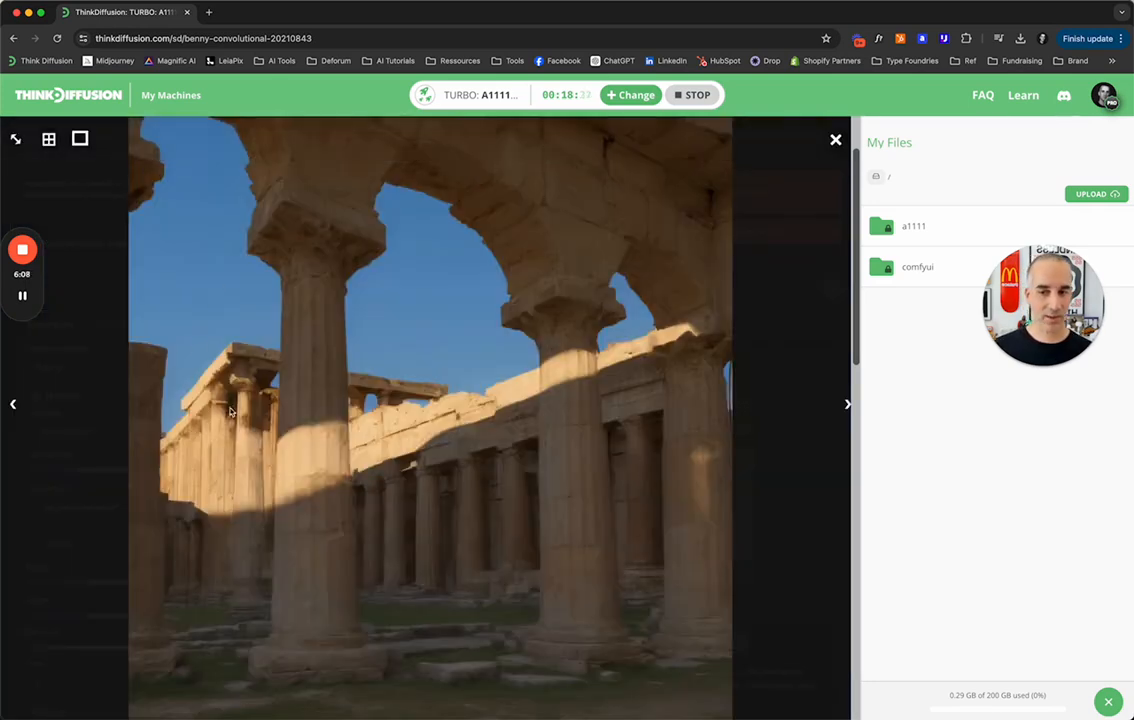
{"action": "left_click", "coordinate": [835, 141]}
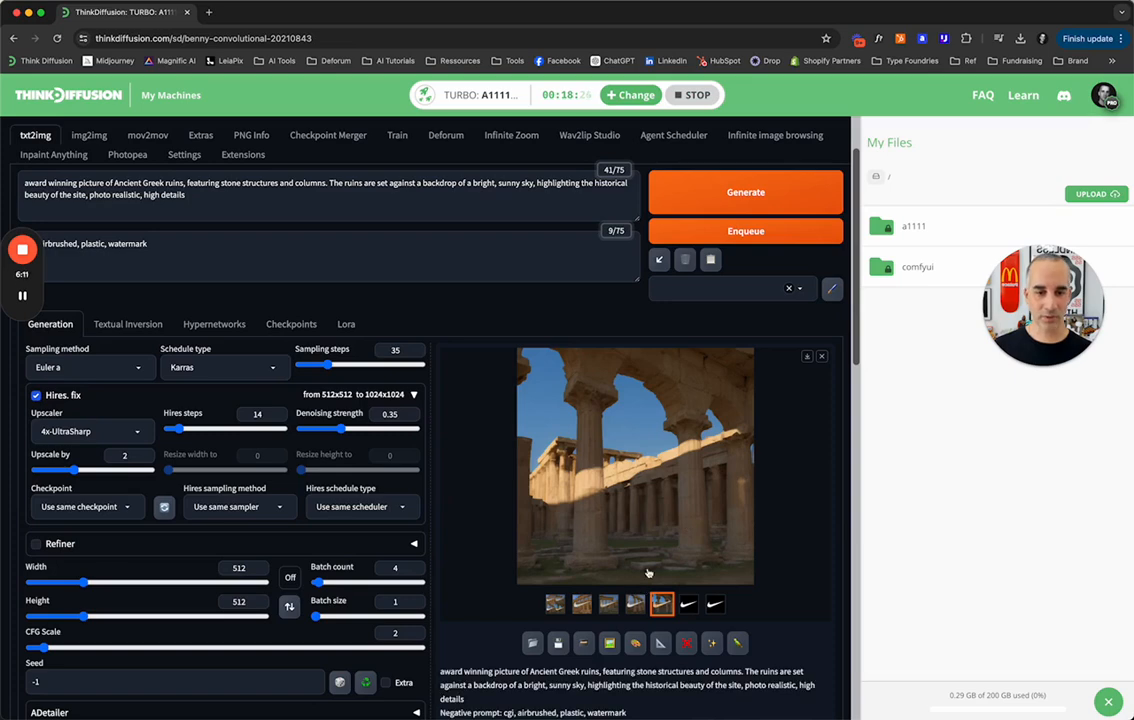
{"action": "left_click", "coordinate": [554, 605]}
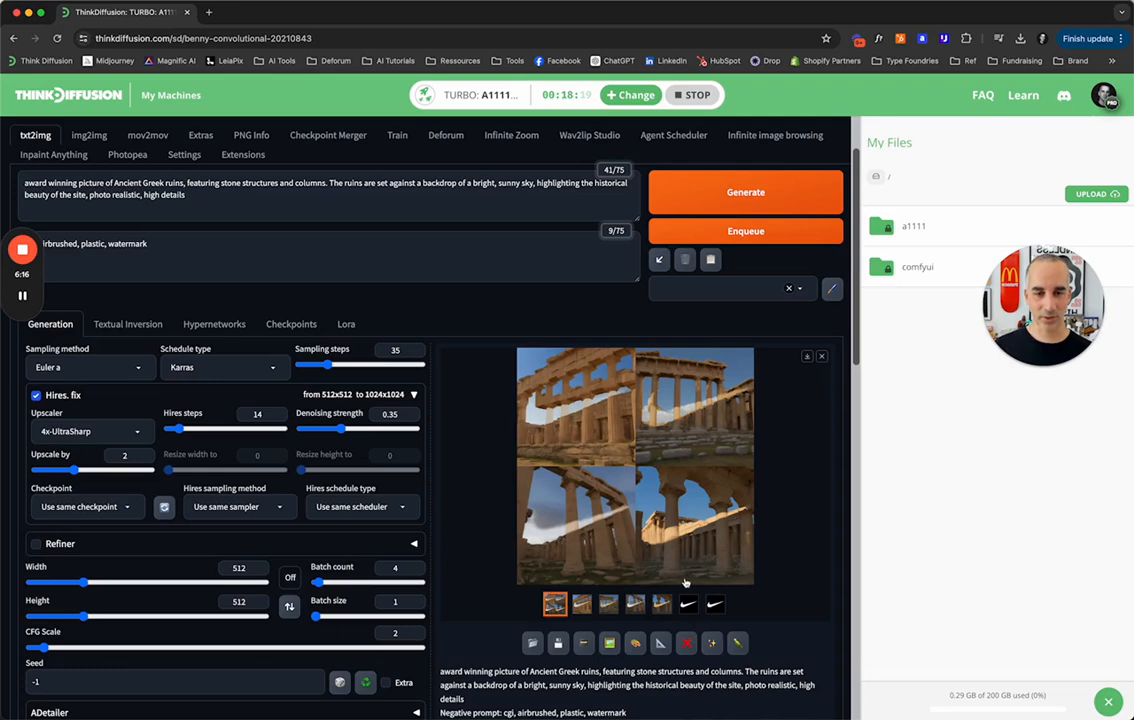
{"action": "left_click", "coordinate": [579, 608]}
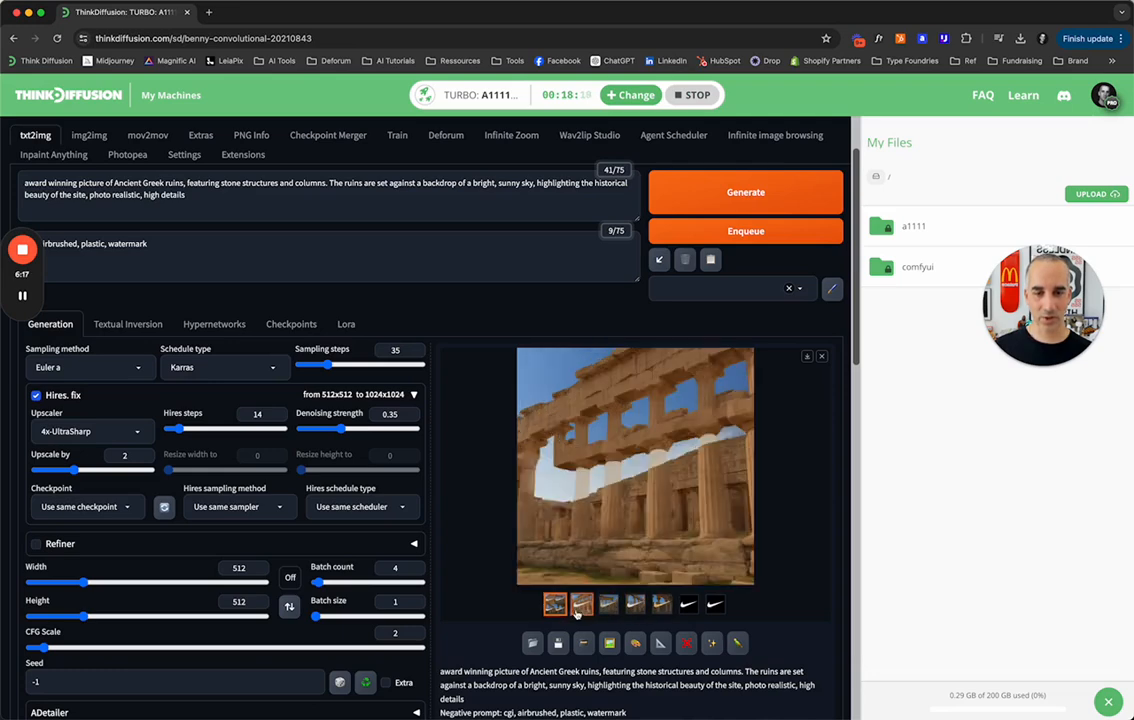
{"action": "left_click", "coordinate": [608, 603]}
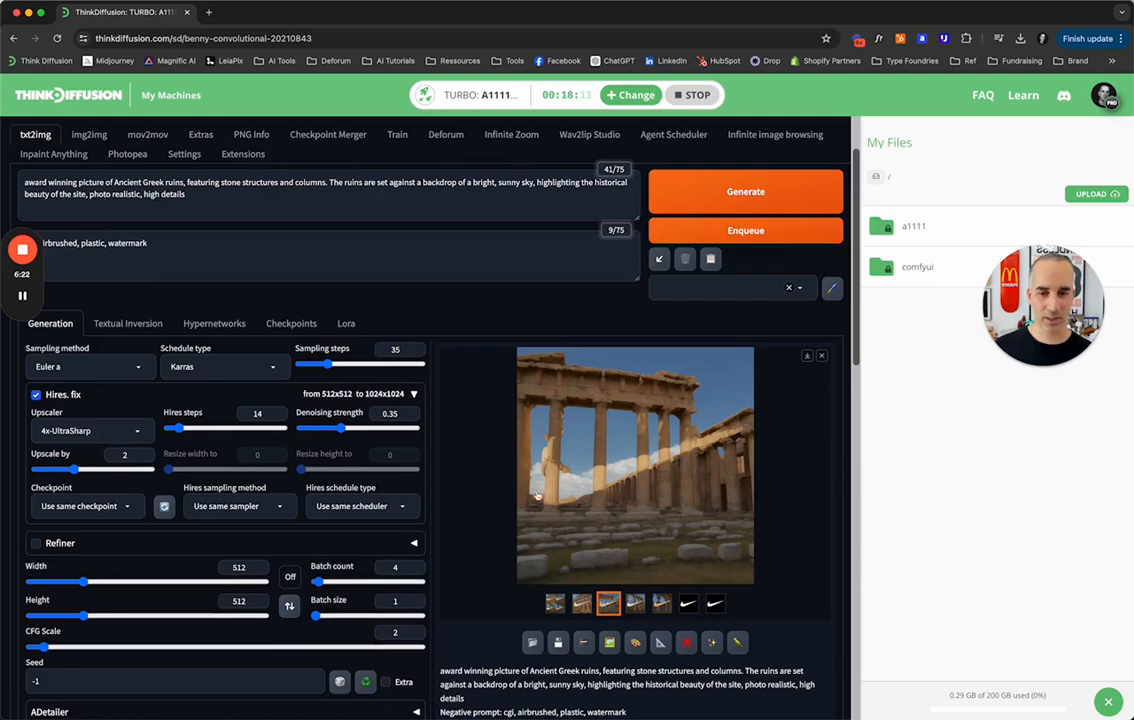
{"action": "left_click", "coordinate": [579, 416]}
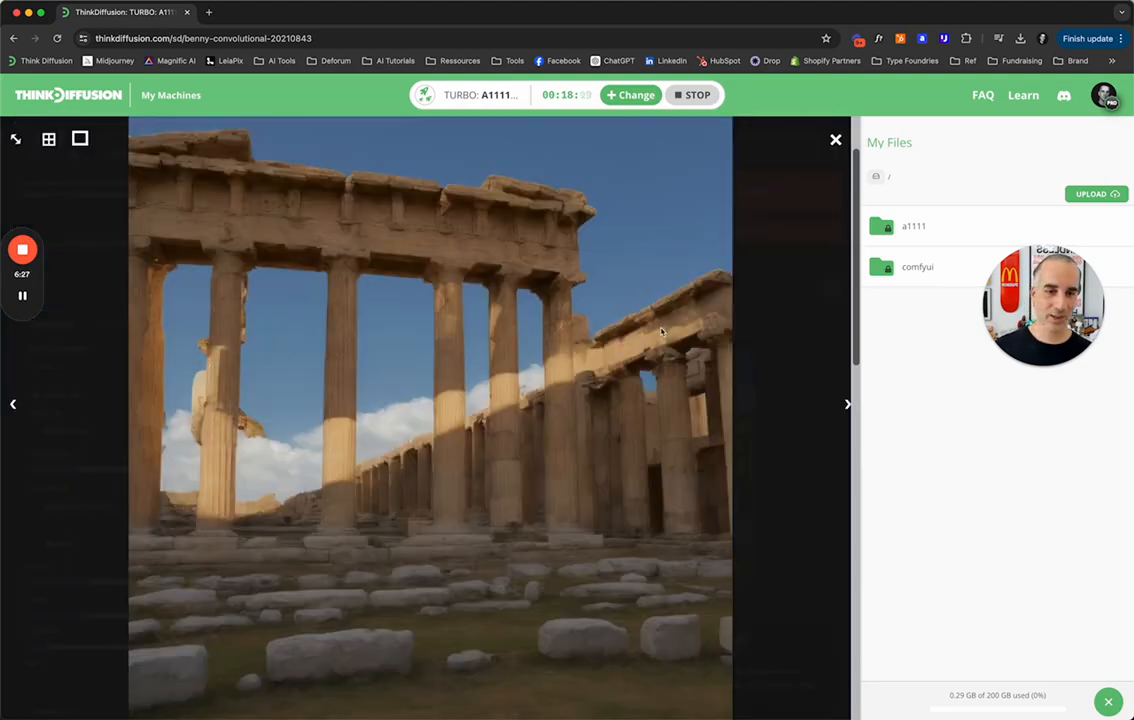
{"action": "left_click", "coordinate": [837, 140]}
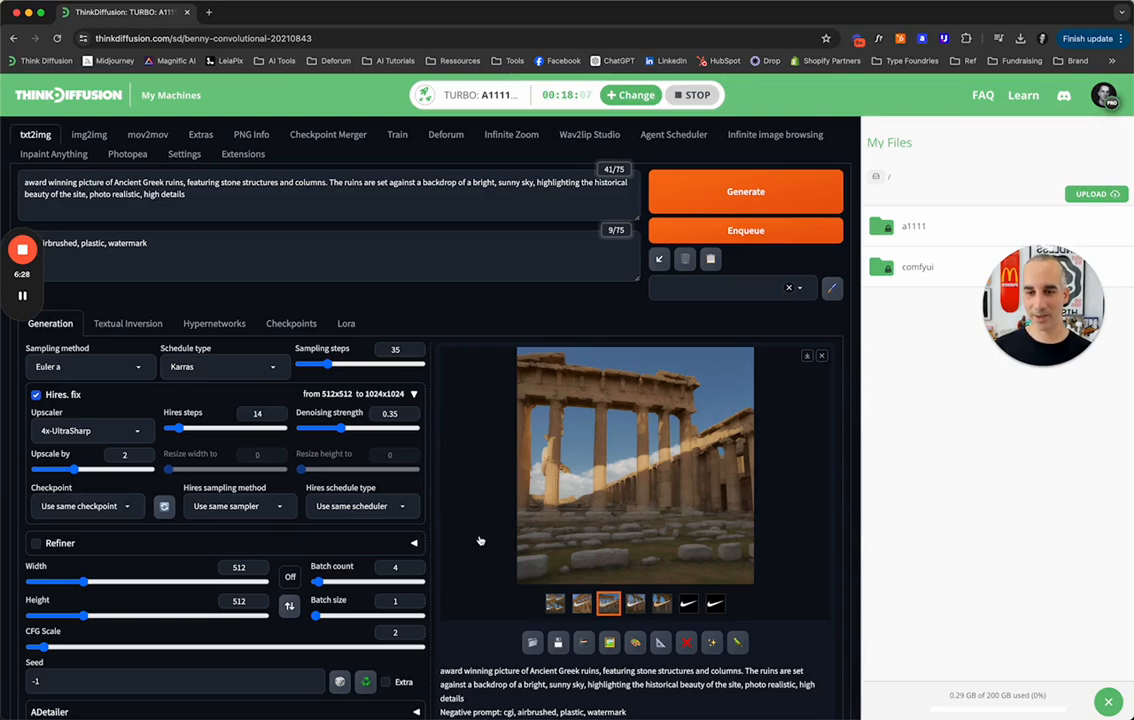
Replace the swoosh in ControlNet Unit 0 with the image file Bape Logo.png.
{"action": "scroll", "coordinate": [479, 540], "scroll_direction": "down", "scroll_amount": 5}
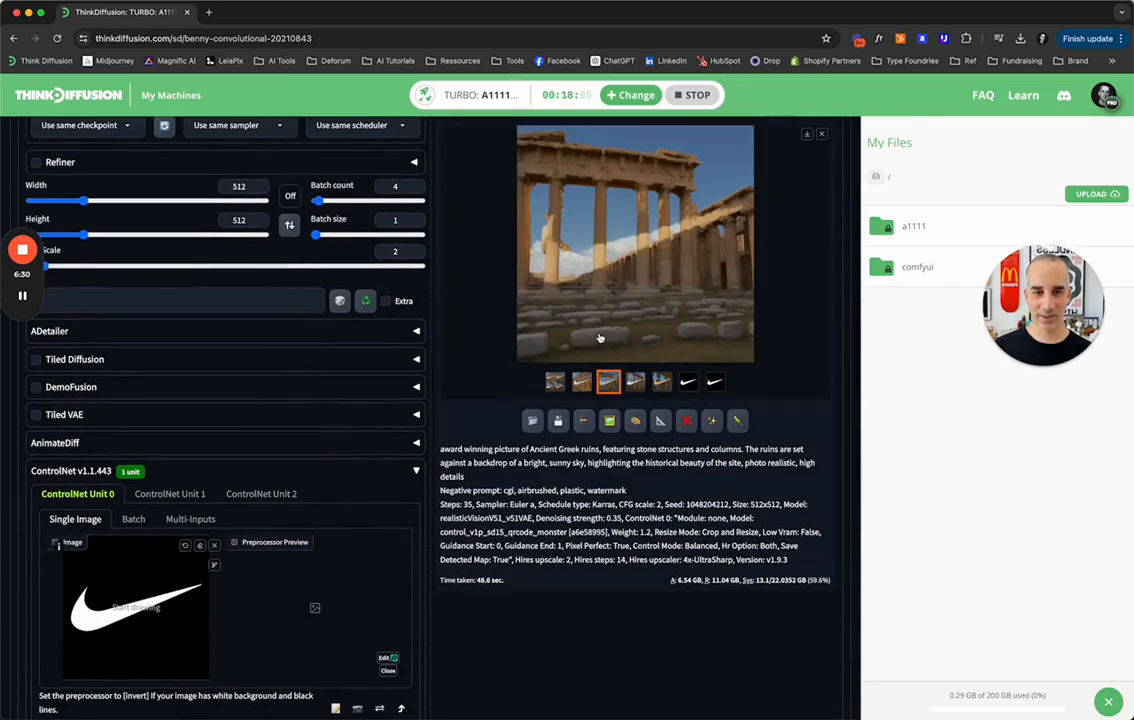
{"action": "scroll", "coordinate": [445, 393], "scroll_direction": "up", "scroll_amount": 6}
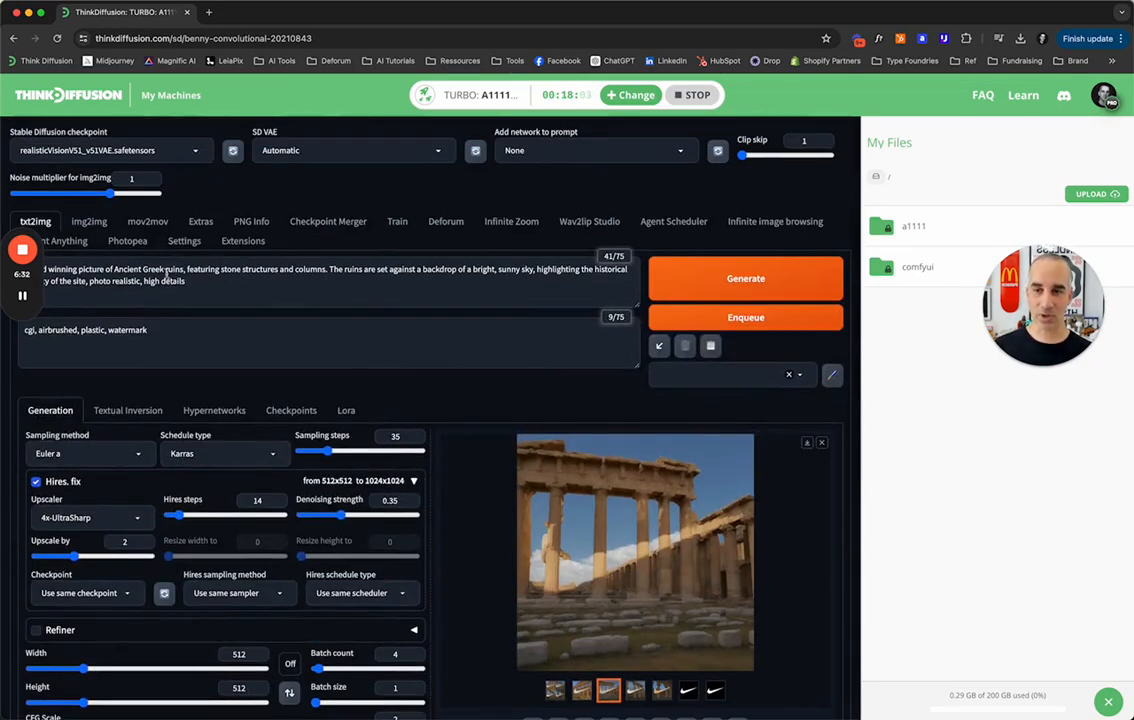
{"action": "scroll", "coordinate": [378, 316], "scroll_direction": "down", "scroll_amount": 10}
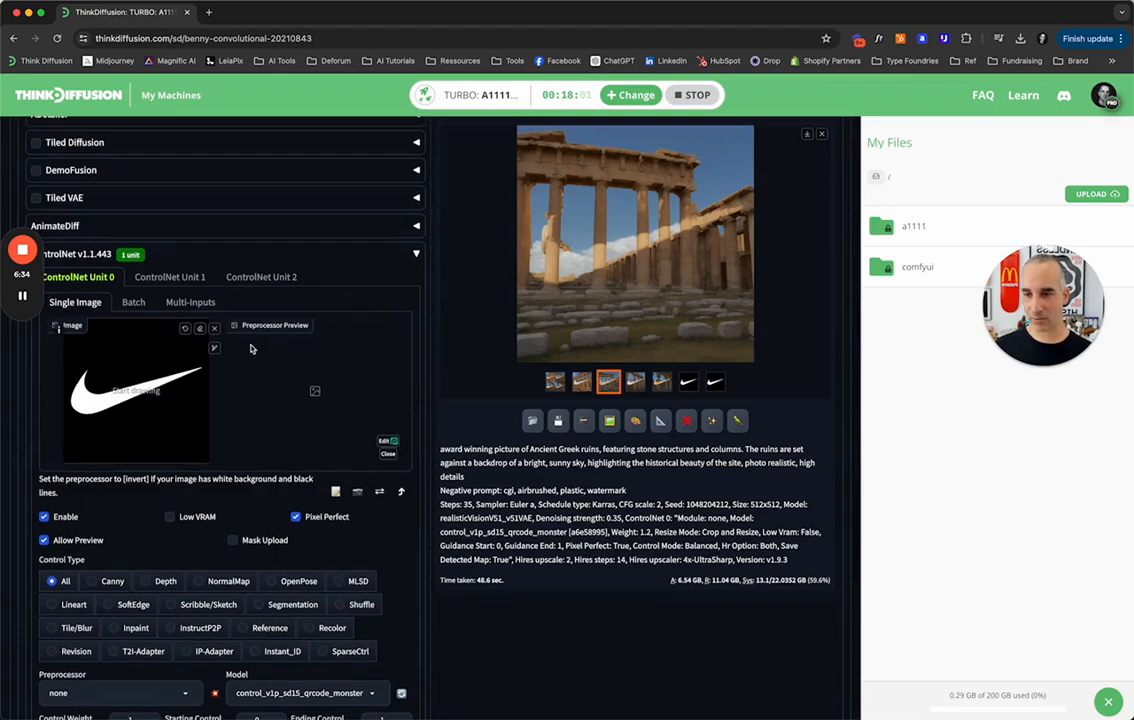
{"action": "left_click", "coordinate": [214, 331]}
{"action": "left_click", "coordinate": [115, 347]}
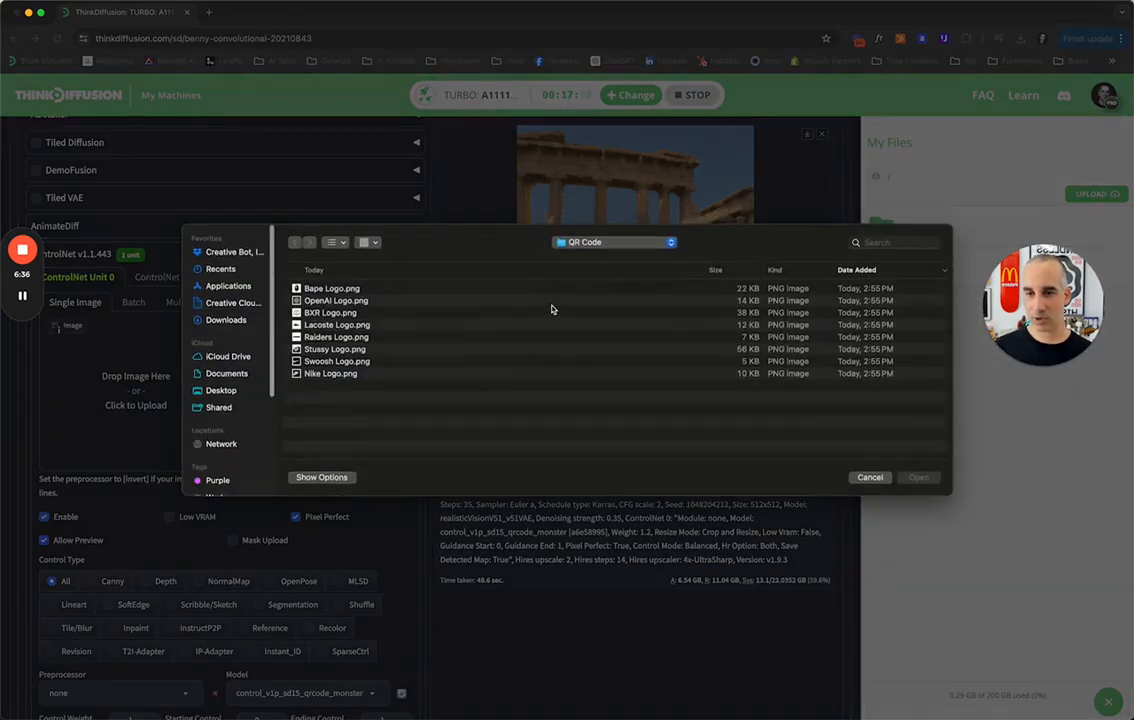
{"action": "double_click", "coordinate": [337, 288]}
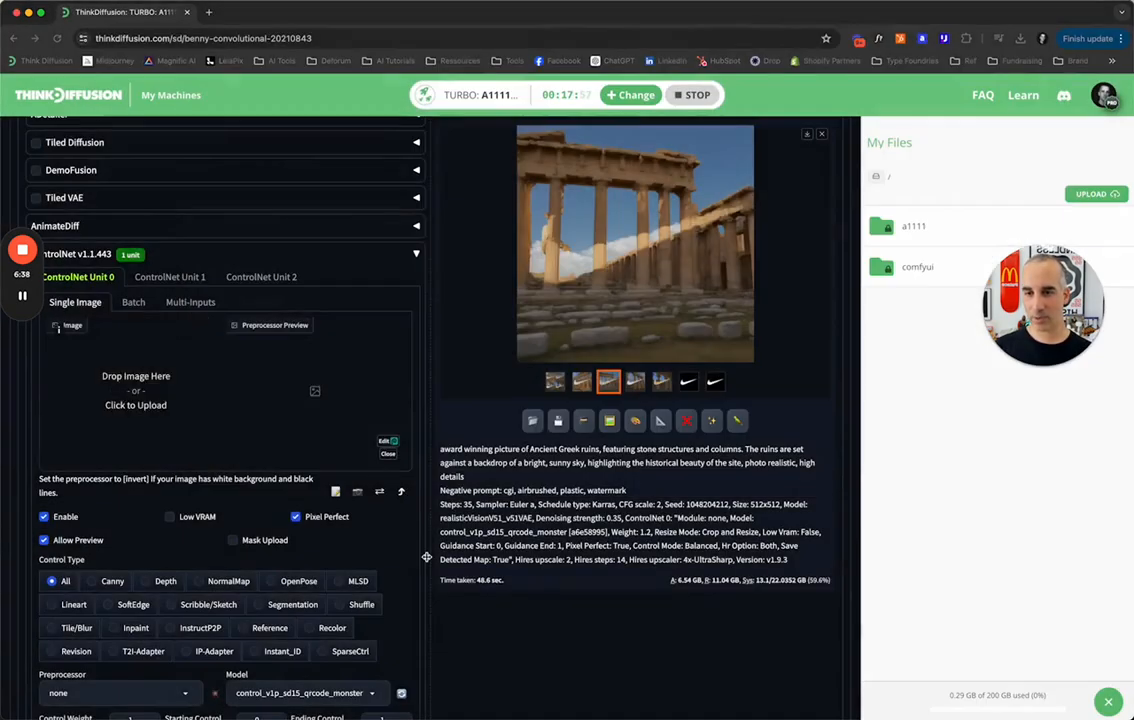
Replace the positive prompt with the copied optical illusion description of a logo in a serene desert oasis.
{"action": "scroll", "coordinate": [426, 557], "scroll_direction": "up", "scroll_amount": 10}
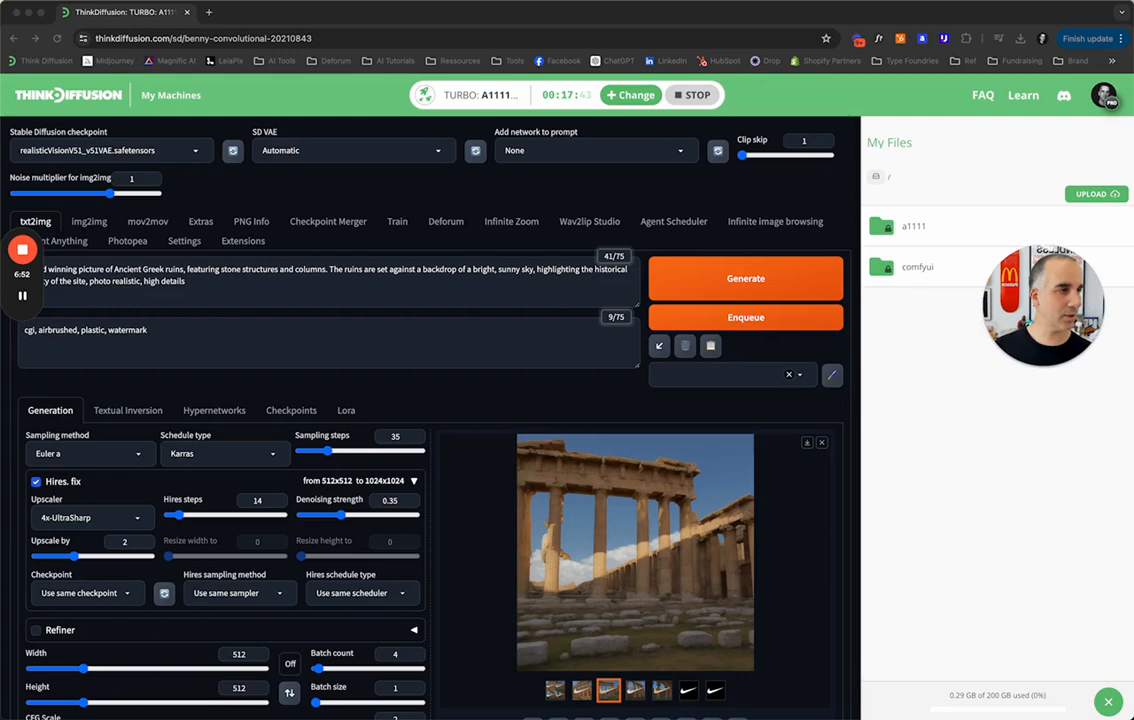
{"action": "key", "text": "ctrl+a"}
{"action": "type", "text": "An optical illusion with a logo situated in a serene desert oasis. The logo is creatively integrated into the palm trees and reflective water, creating a mesmerizing effect. The sandy dunes and clear blue sky add to the tranquil atmosphere"}
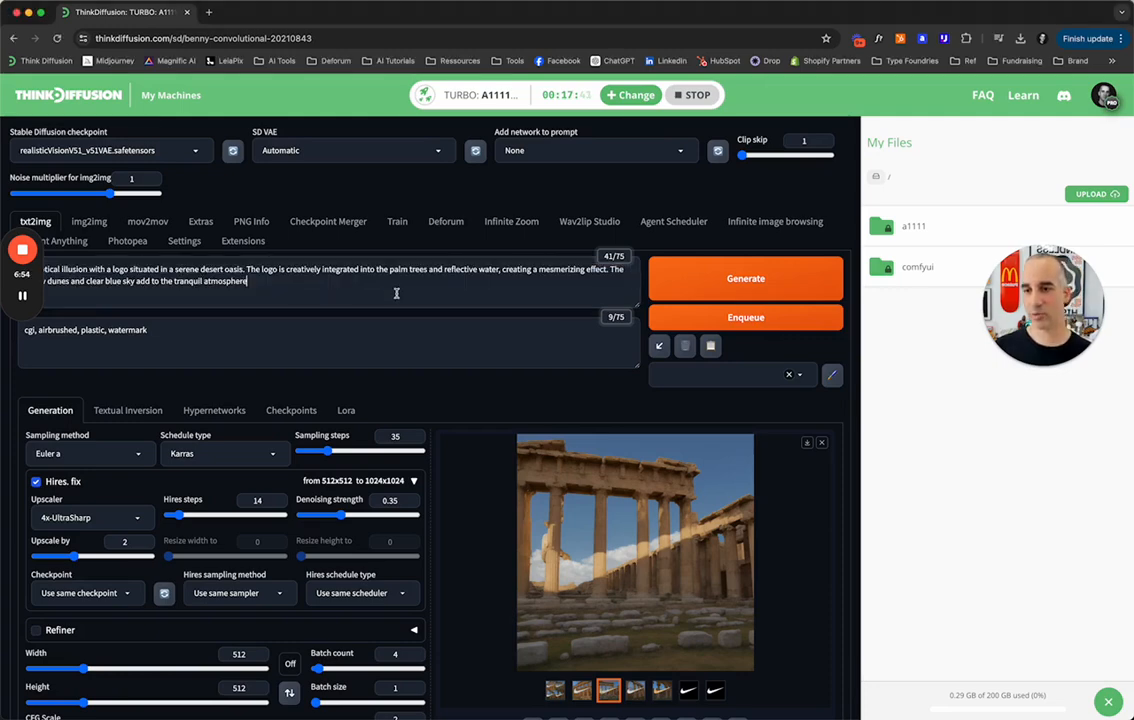
Try generating a batch from the optical illusion logo oasis prompt and interrupt the run.
{"action": "left_click", "coordinate": [749, 273]}
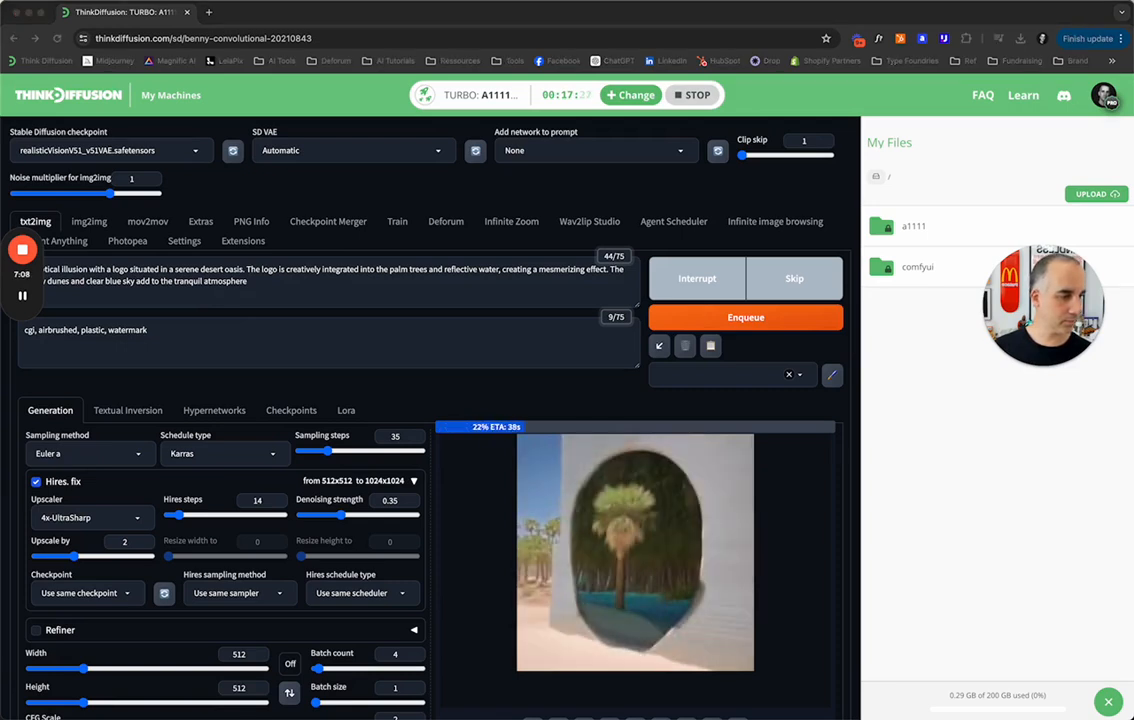
{"action": "left_click", "coordinate": [699, 280]}
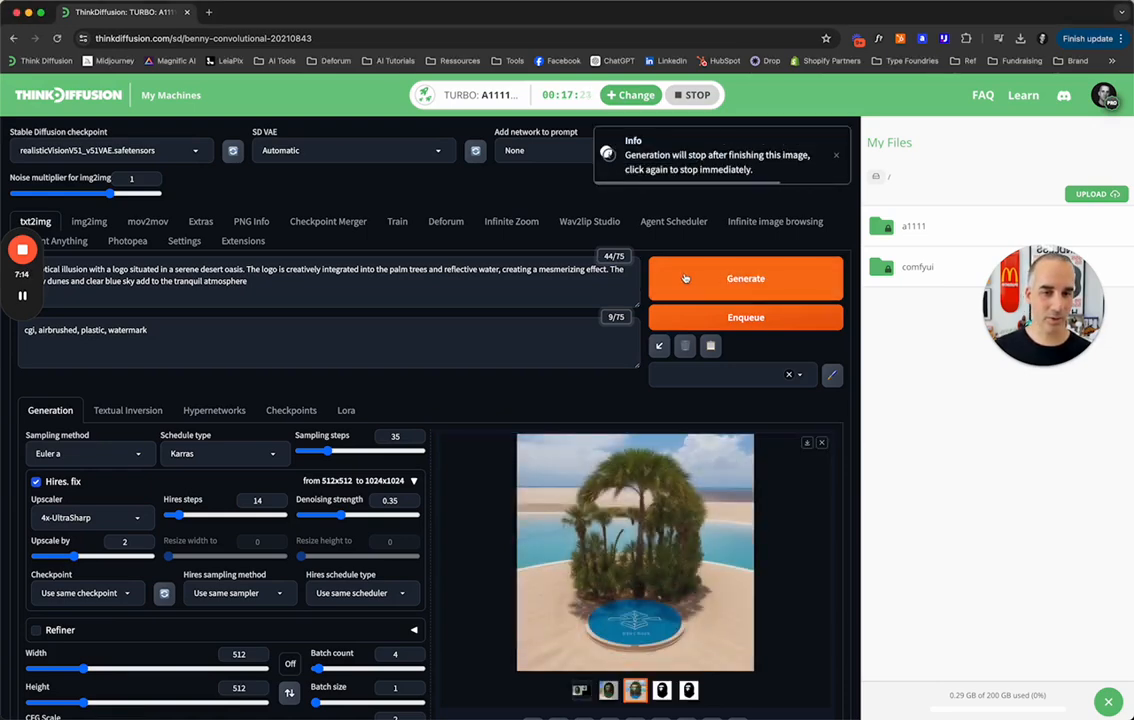
Replace the positive prompt with the copied serene desert oasis description without the logo wording and generate a batch.
{"action": "left_click", "coordinate": [147, 262]}
{"action": "key", "text": "super+a"}
{"action": "type", "text": "A serene desert oasis with palm trees and reflective water. The sandy dunes stretch out under a clear blue sky, creating a tranquil and picturesque setting"}
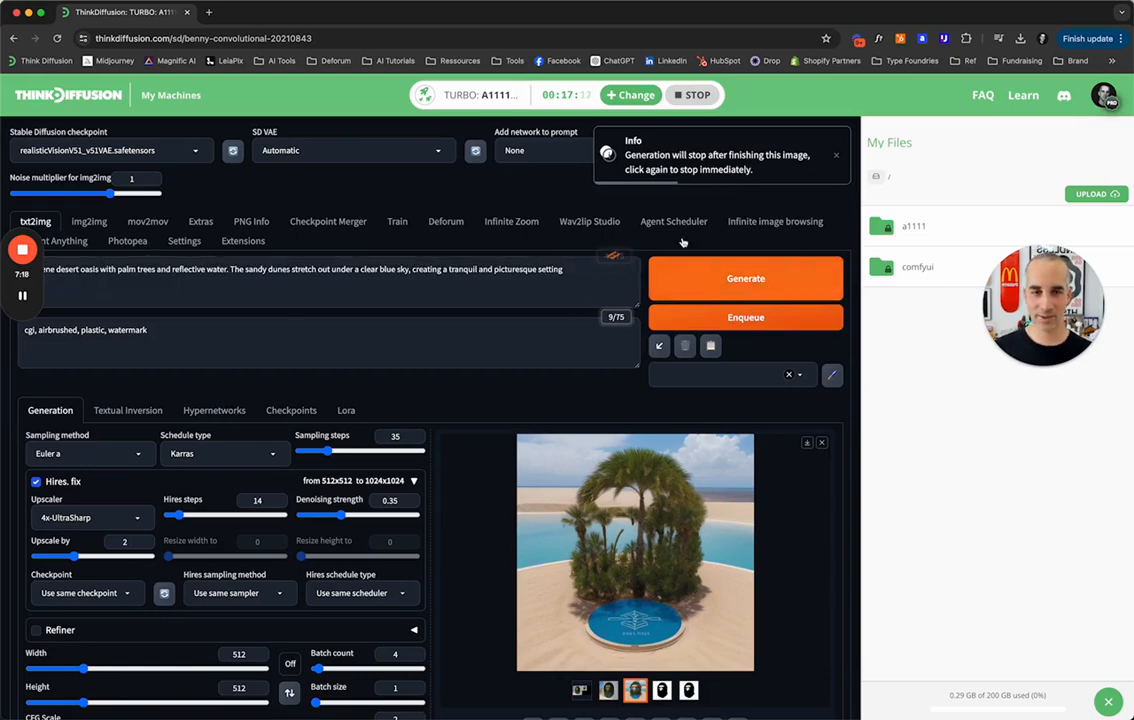
{"action": "left_click", "coordinate": [714, 278]}
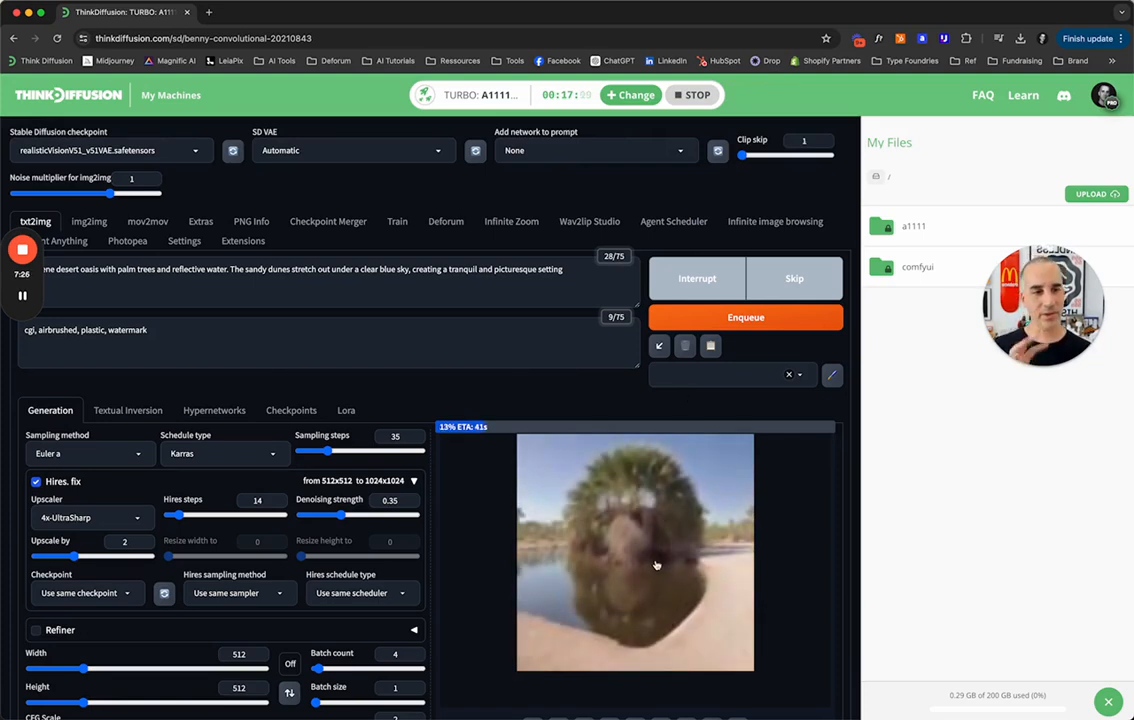
Set the ControlNet Unit 0 preprocessor to invert (from white bg & black line).
{"action": "scroll", "coordinate": [450, 480], "scroll_direction": "down", "scroll_amount": 5}
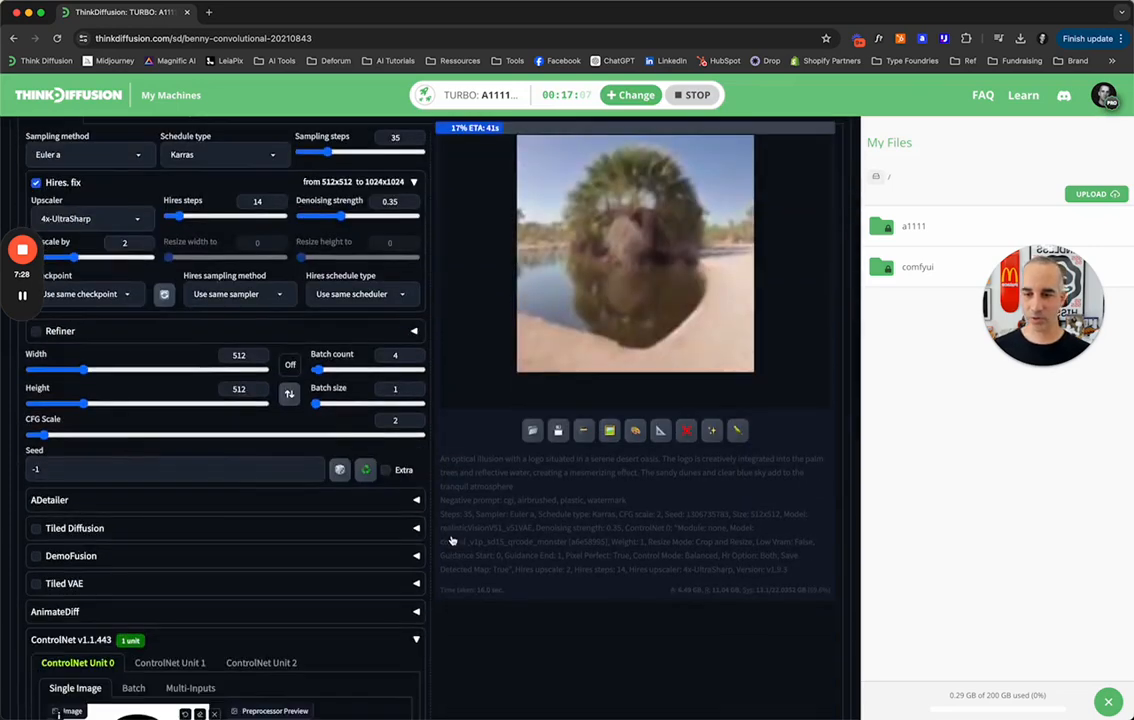
{"action": "scroll", "coordinate": [451, 540], "scroll_direction": "down", "scroll_amount": 5}
{"action": "scroll", "coordinate": [206, 594], "scroll_direction": "down", "scroll_amount": 3}
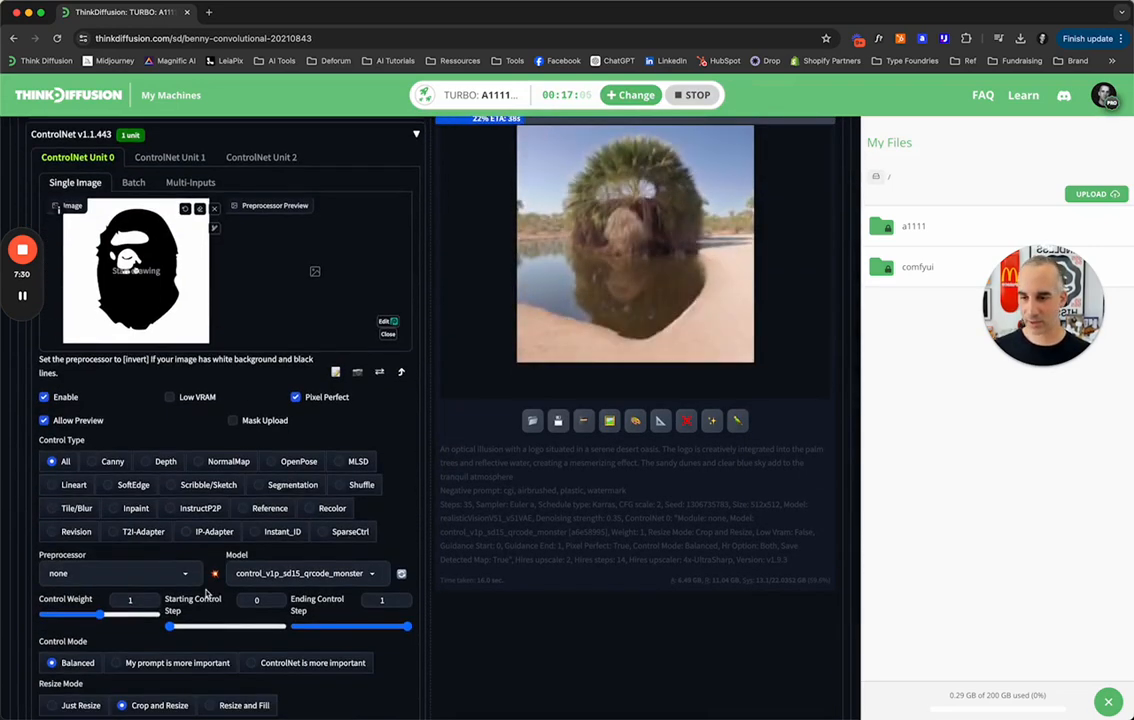
{"action": "left_click", "coordinate": [124, 577]}
{"action": "left_click", "coordinate": [114, 155]}
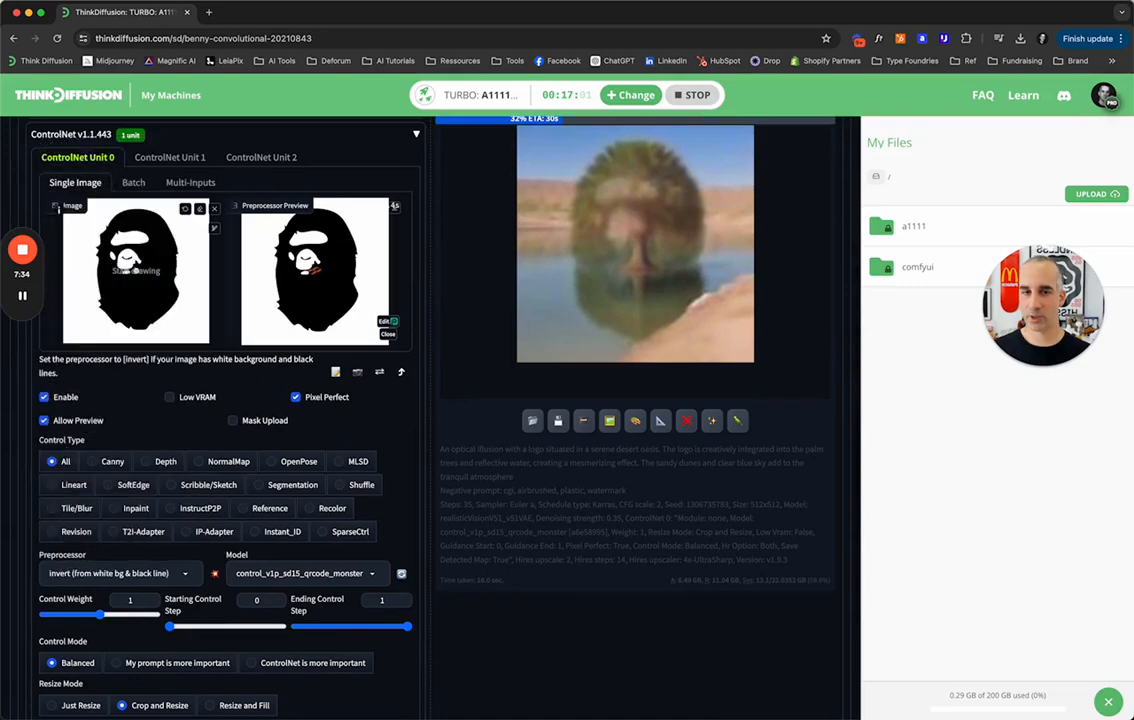
Insert "shot from above of a" before "serene desert oasis" in the positive prompt.
{"action": "scroll", "coordinate": [252, 531], "scroll_direction": "up", "scroll_amount": 8}
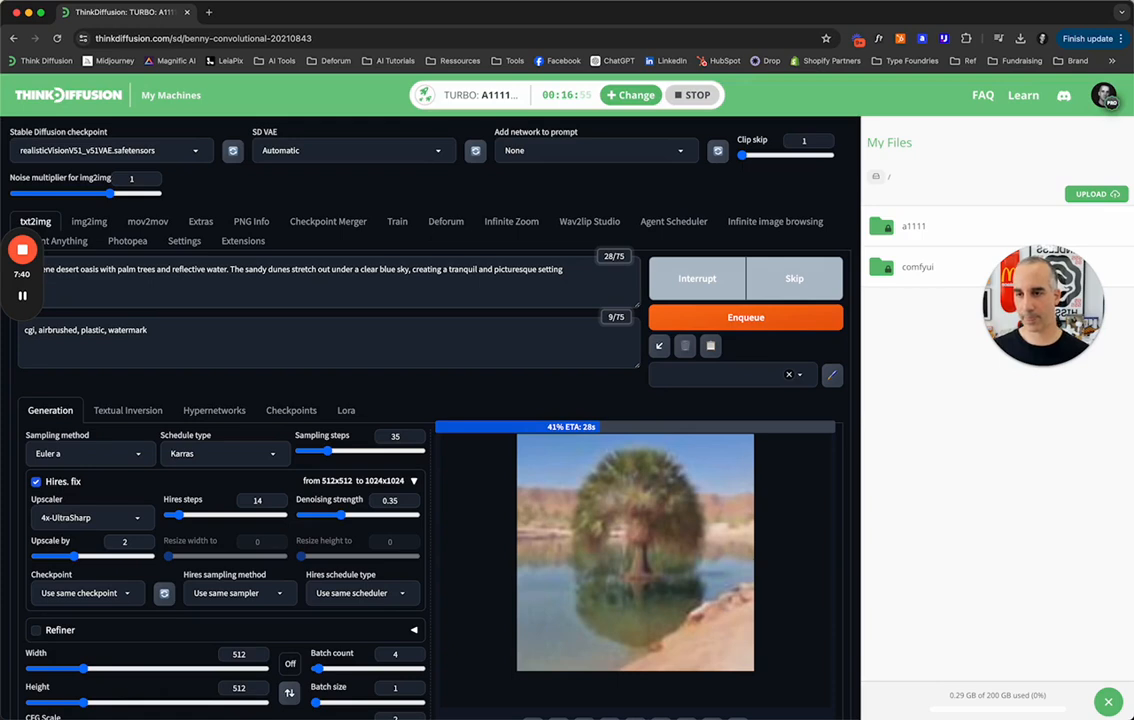
{"action": "type", "text": "shot from abvo"}
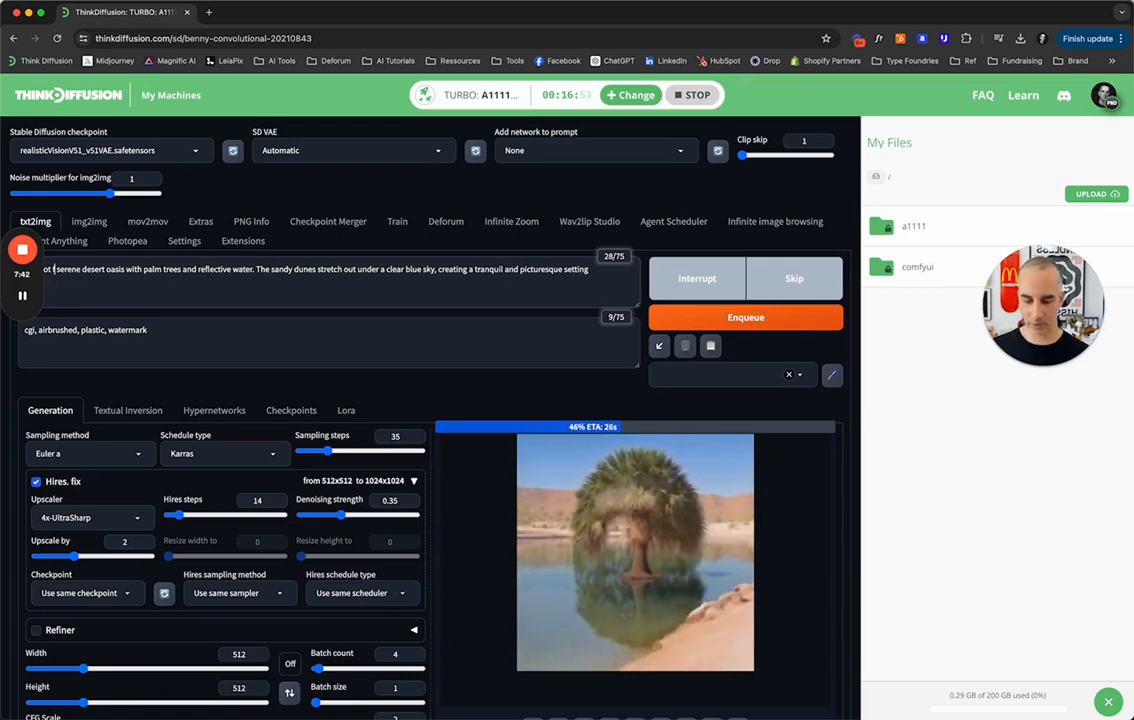
{"action": "key", "text": "BackSpace"}
{"action": "key", "text": "BackSpace"}
{"action": "type", "text": "ove "}
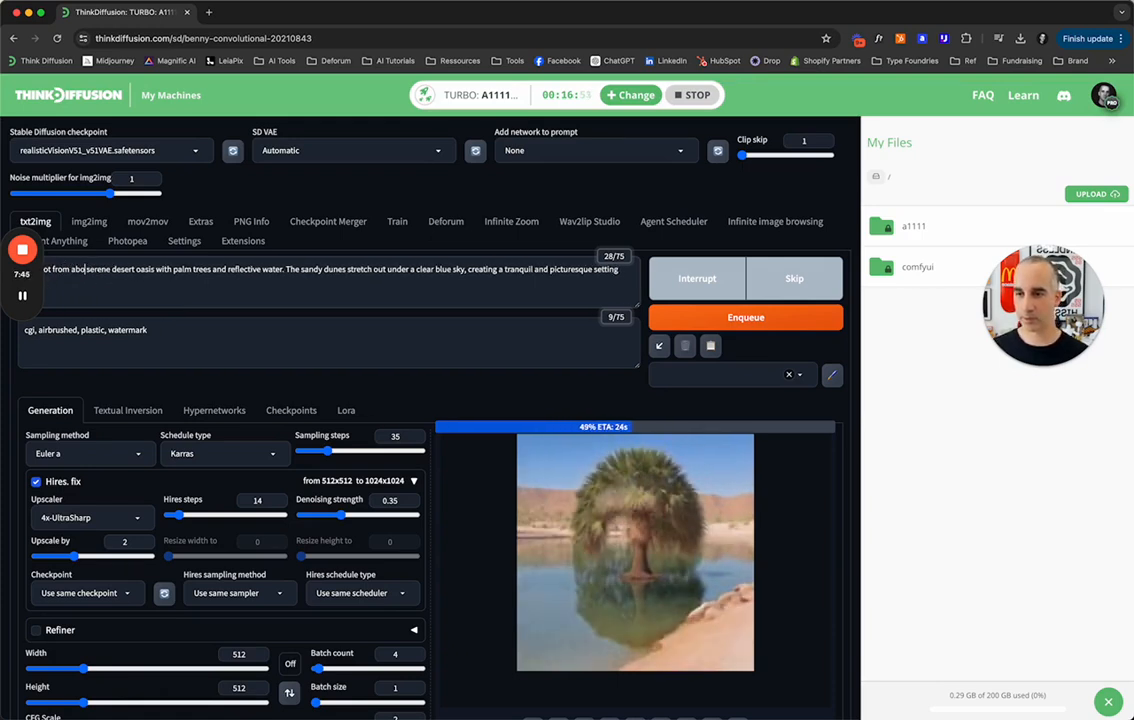
{"action": "type", "text": "of a"}
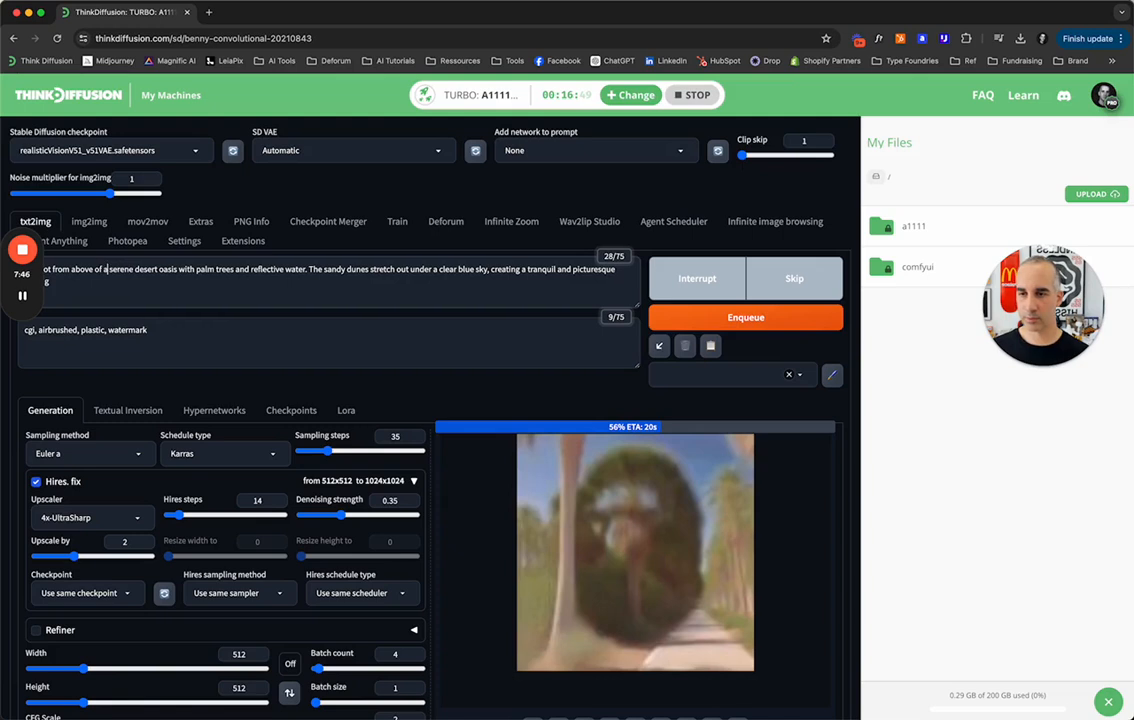
Join the sandy dunes sentence to the positive prompt's first sentence with a comma and append ", photo realistic, high details".
{"action": "double_click", "coordinate": [320, 269]}
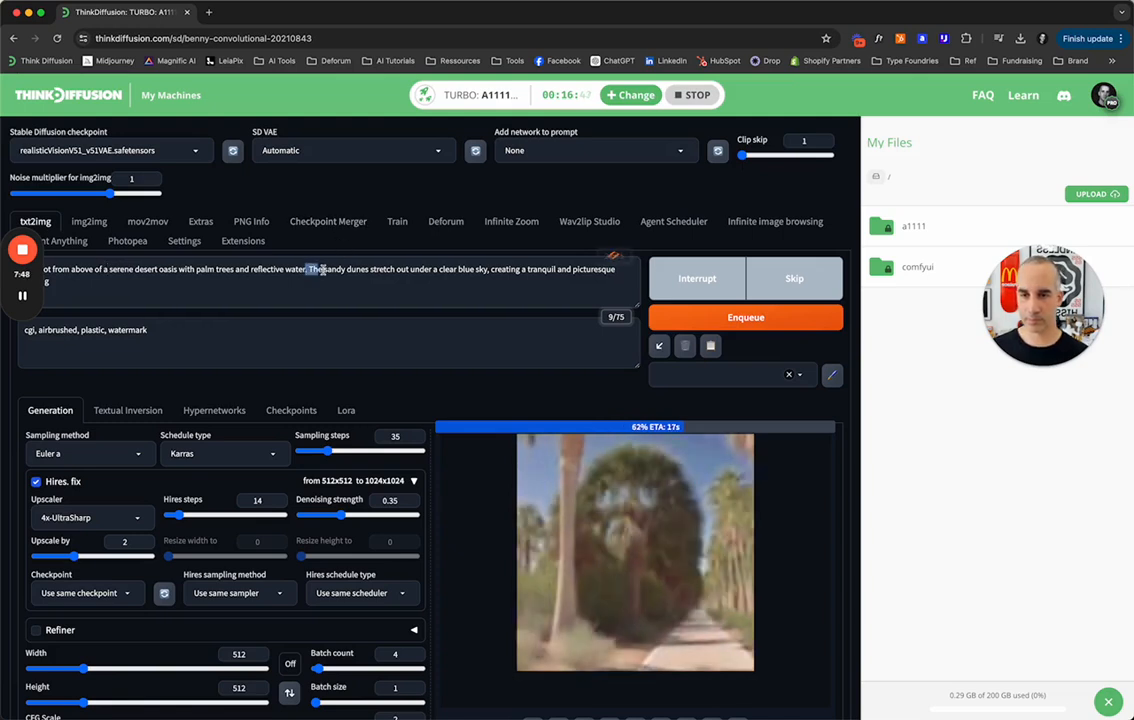
{"action": "key", "text": "BackSpace"}
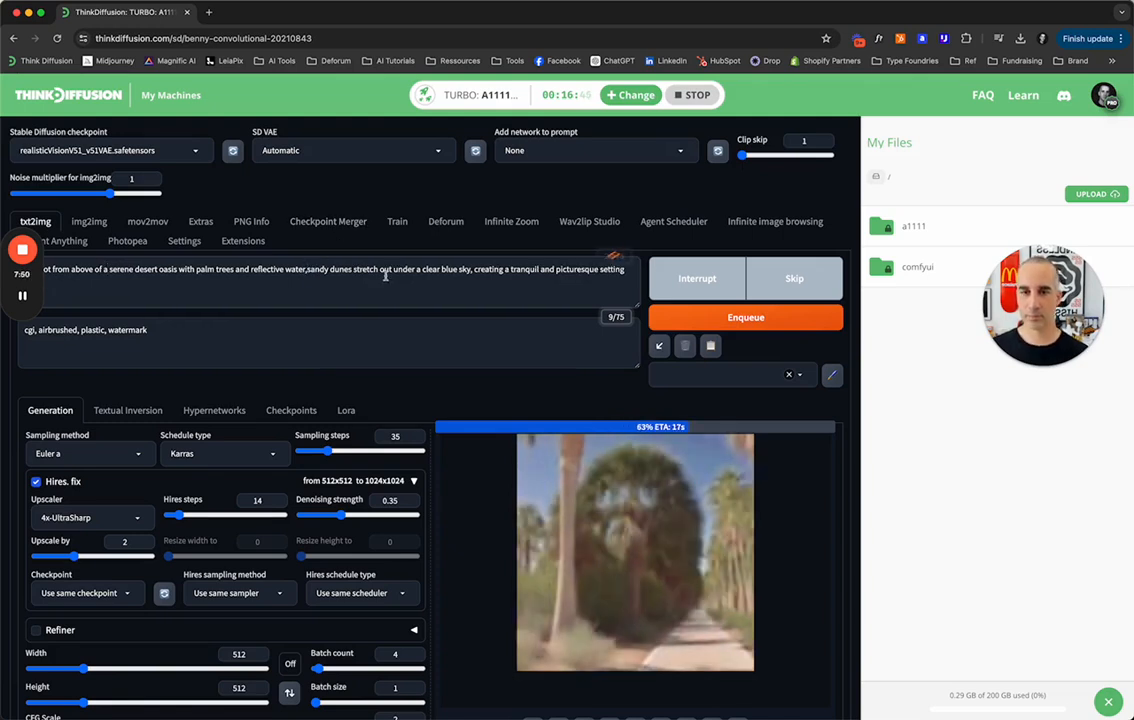
{"action": "type", "text": ","}
{"action": "left_click", "coordinate": [627, 276]}
{"action": "type", "text": "."}
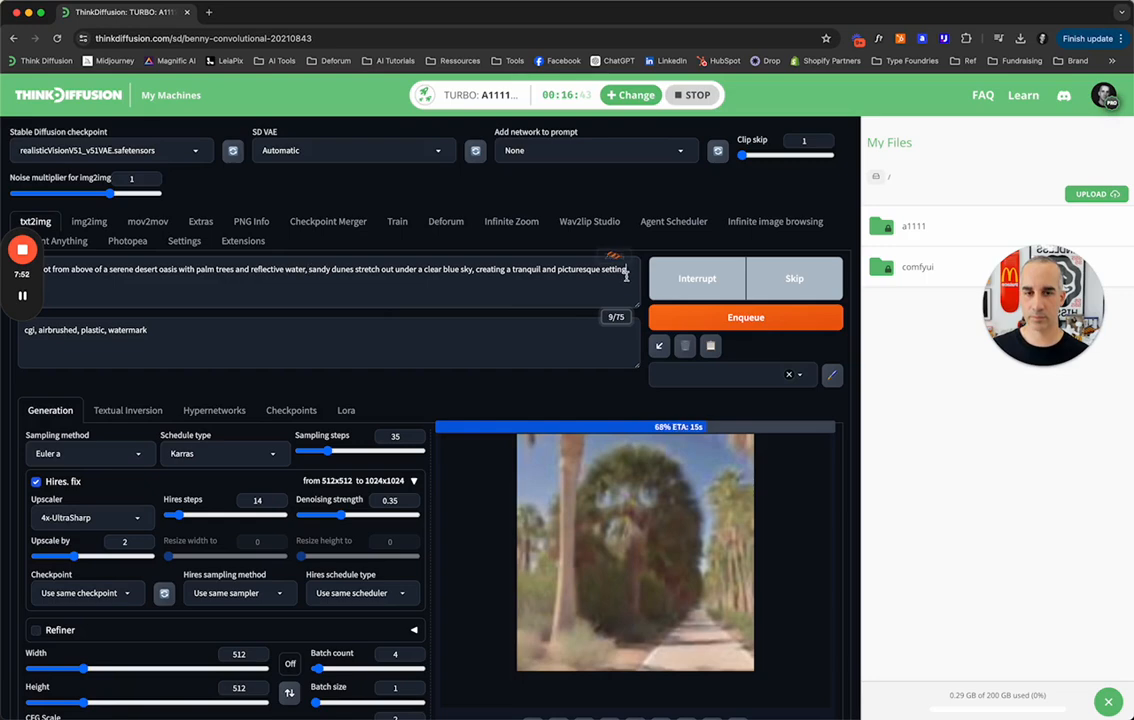
{"action": "key", "text": "BackSpace"}
{"action": "type", "text": ","}
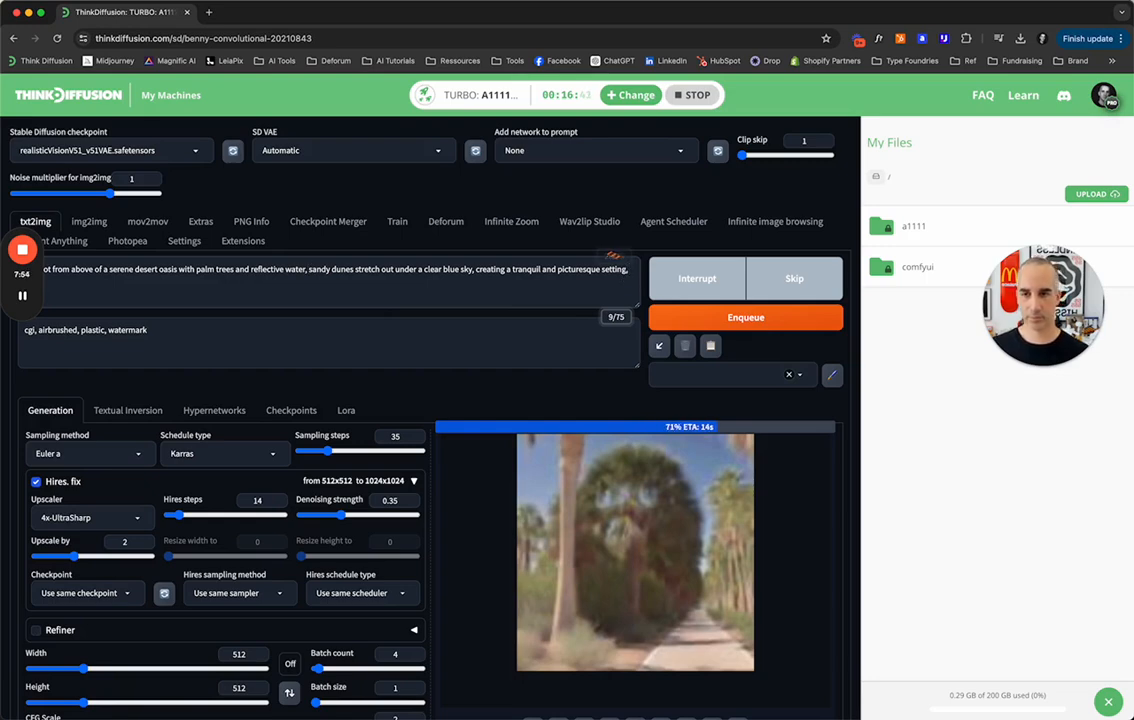
{"action": "type", "text": " photo realistic"}
{"action": "type", "text": ","}
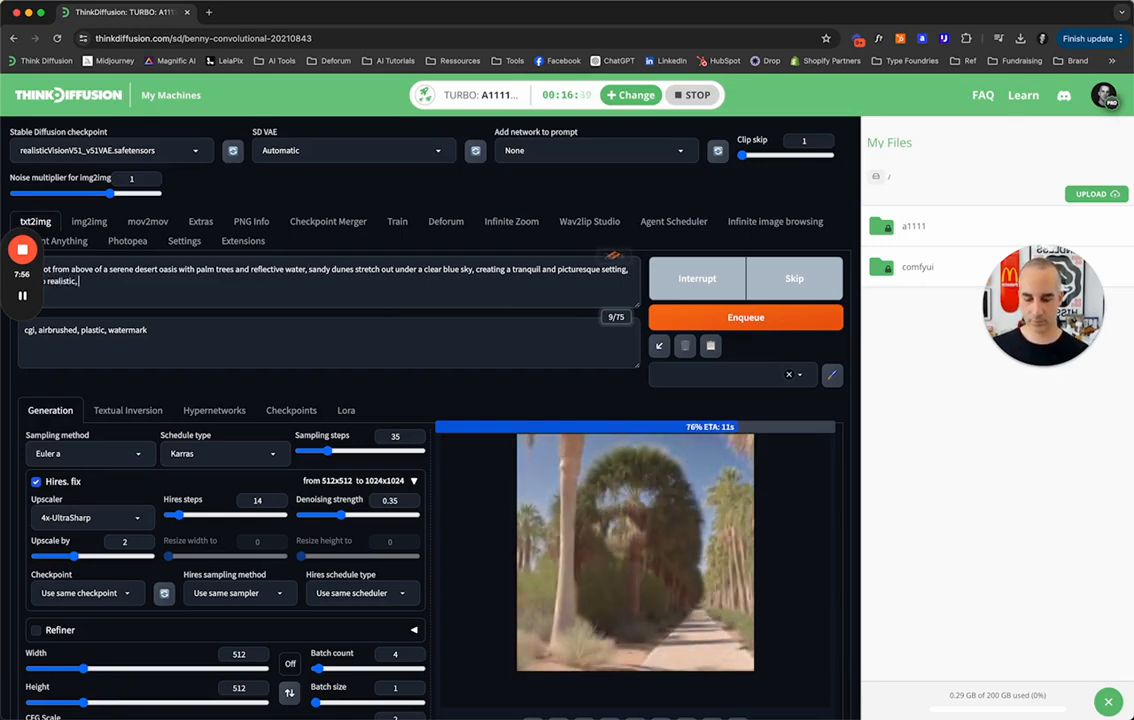
{"action": "type", "text": " high details"}
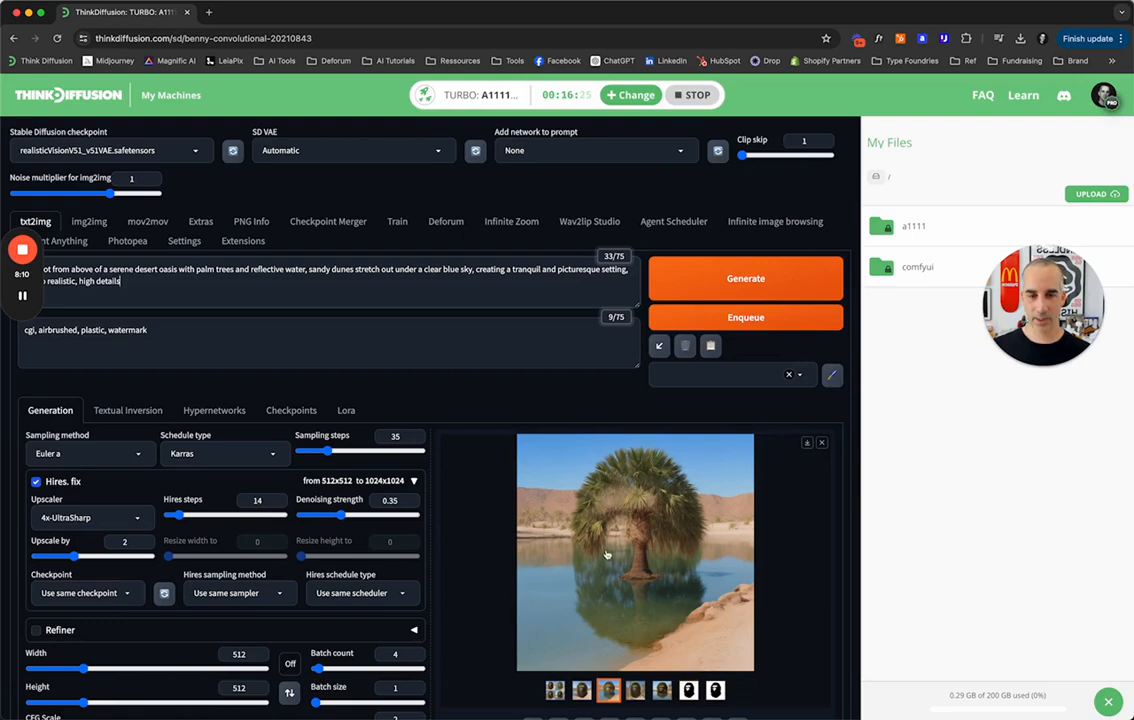
View the first palm oasis result and set the ControlNet Unit 0 control weight to 1.2.
{"action": "left_click", "coordinate": [583, 691]}
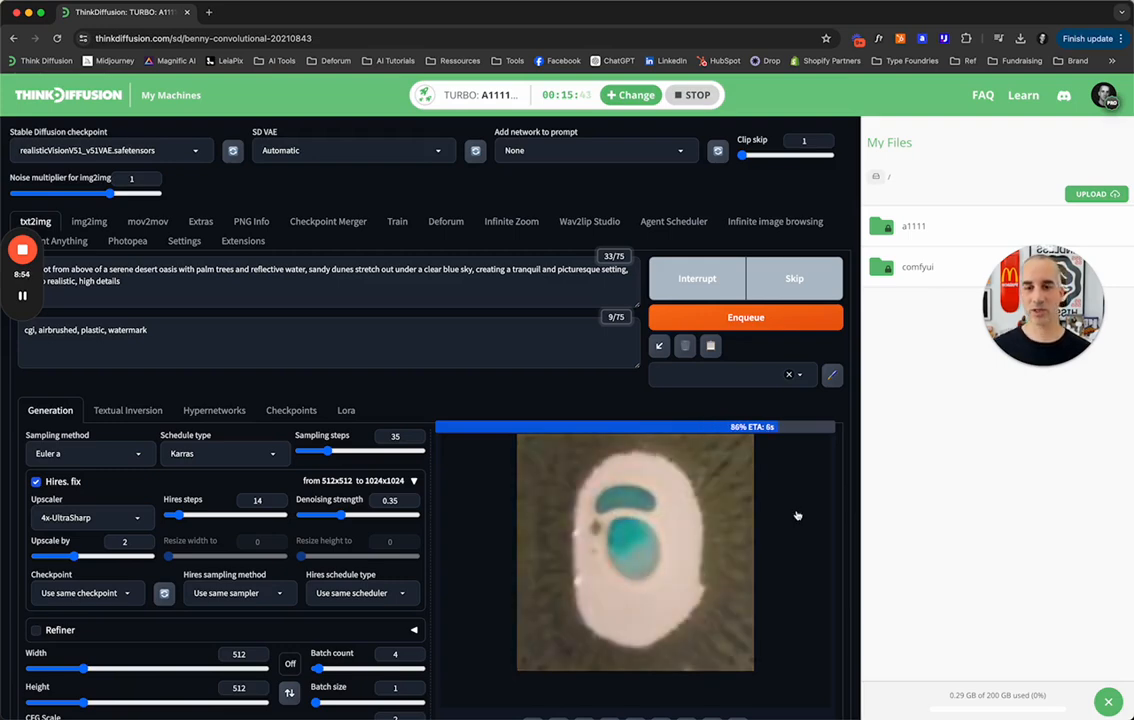
{"action": "scroll", "coordinate": [125, 480], "scroll_direction": "down", "scroll_amount": 5}
{"action": "scroll", "coordinate": [133, 541], "scroll_direction": "down", "scroll_amount": 5}
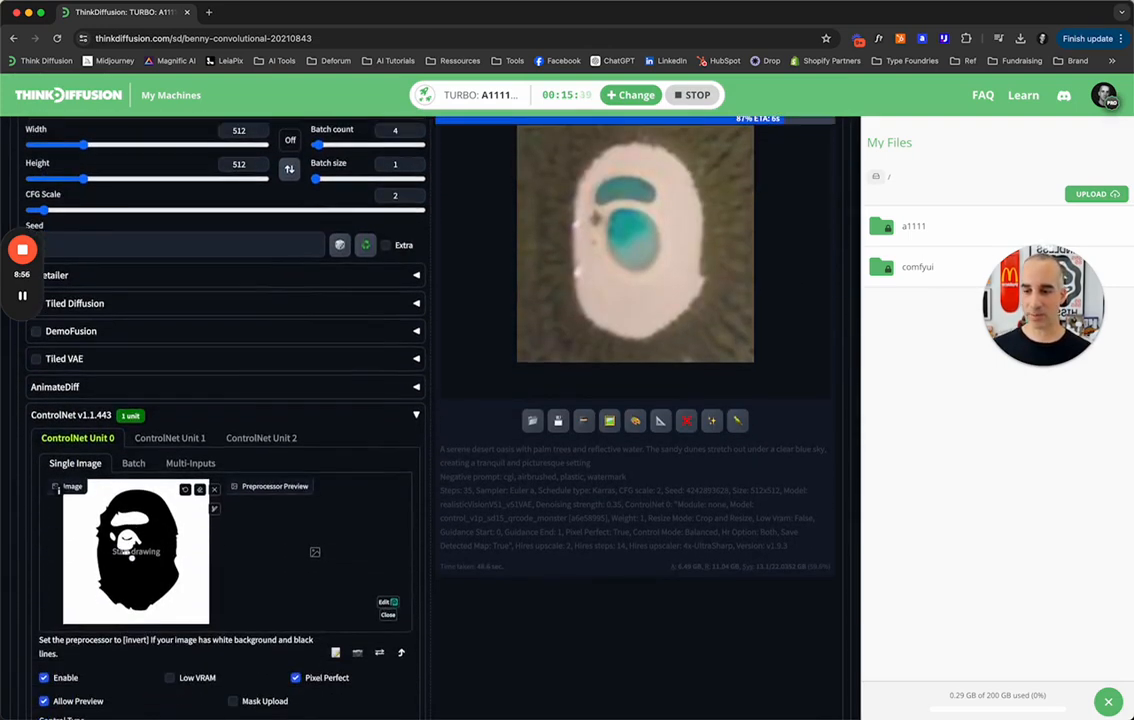
{"action": "left_click_drag", "start_coordinate": [99, 512], "coordinate": [112, 512]}
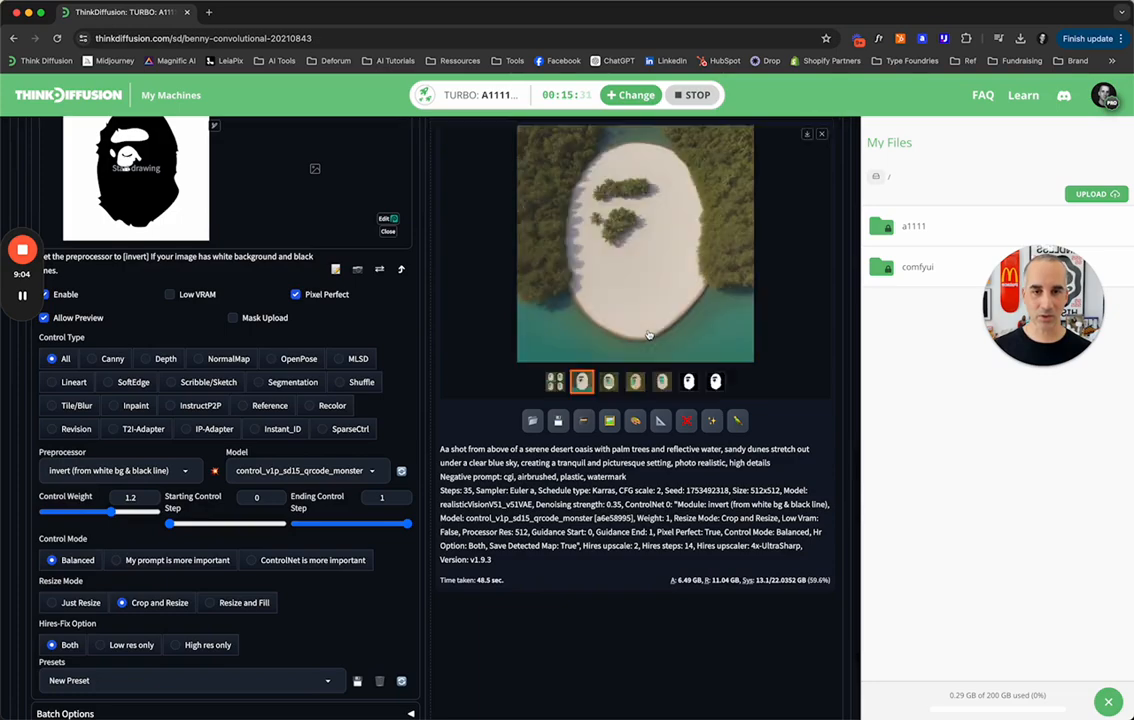
Examine the third and fourth images of the aerial oasis batch.
{"action": "scroll", "coordinate": [649, 335], "scroll_direction": "up", "scroll_amount": 2}
{"action": "scroll", "coordinate": [799, 318], "scroll_direction": "up", "scroll_amount": 1}
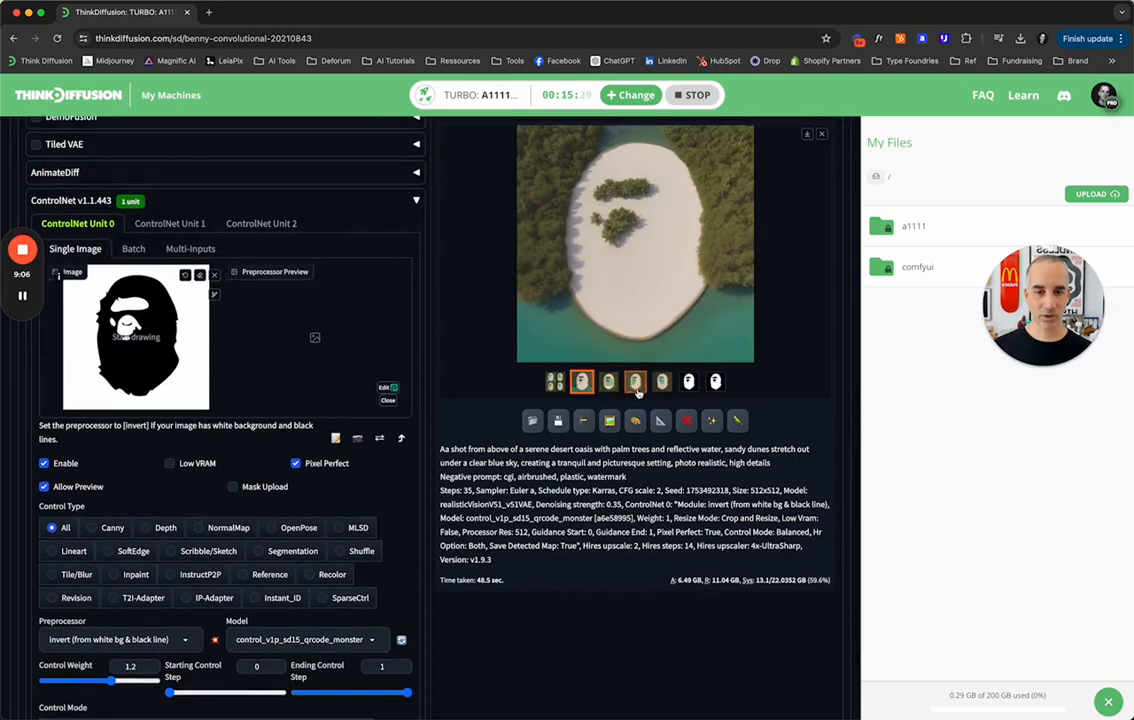
{"action": "left_click", "coordinate": [636, 381]}
{"action": "left_click", "coordinate": [659, 381]}
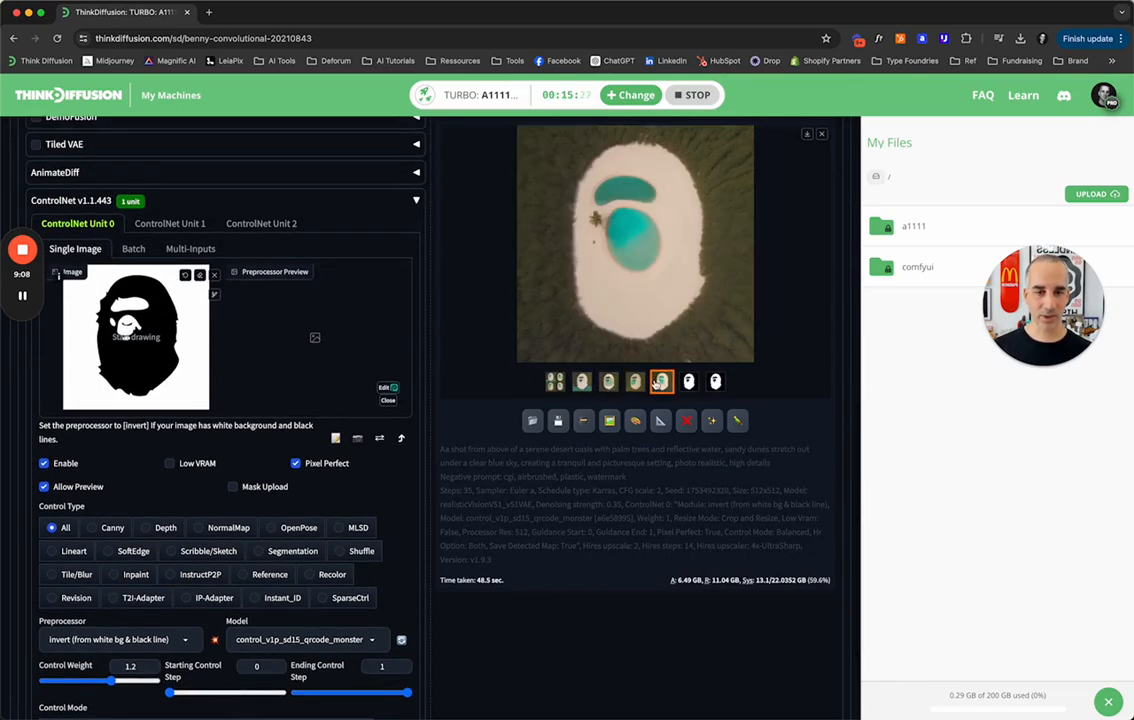
Generate another batch of aerial oasis images with the current prompt and ControlNet settings.
{"action": "scroll", "coordinate": [720, 350], "scroll_direction": "up", "scroll_amount": 5}
{"action": "left_click", "coordinate": [766, 318]}
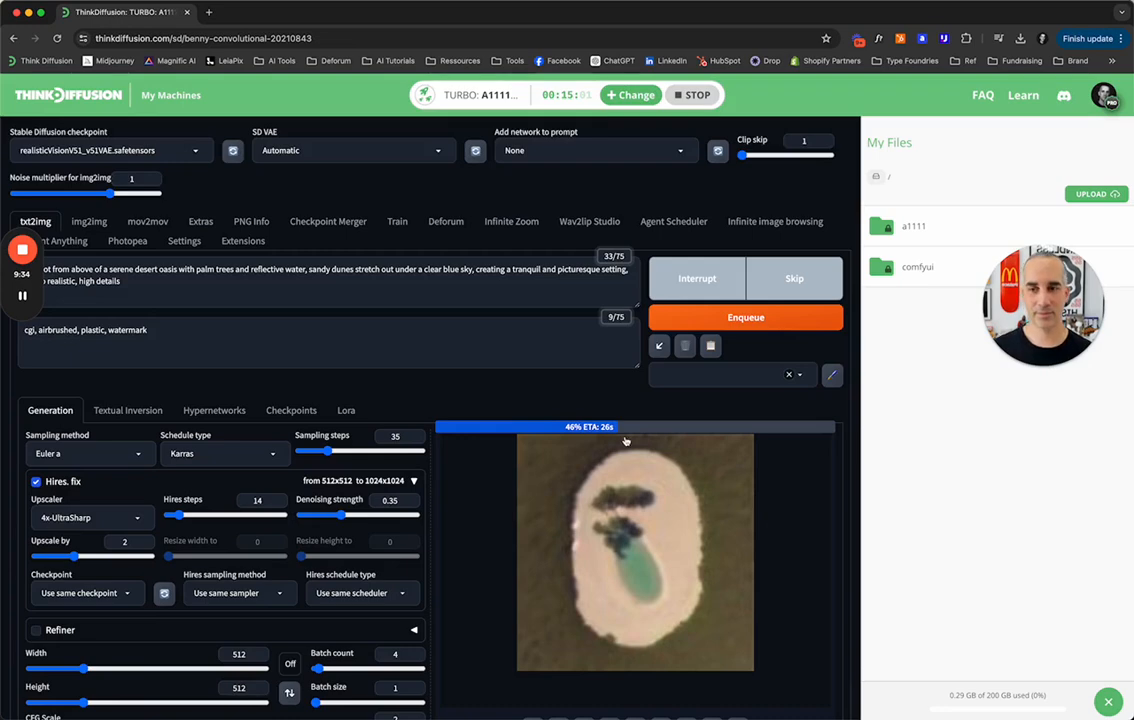
{"action": "scroll", "coordinate": [625, 441], "scroll_direction": "down", "scroll_amount": 3}
{"action": "scroll", "coordinate": [625, 441], "scroll_direction": "down", "scroll_amount": 2}
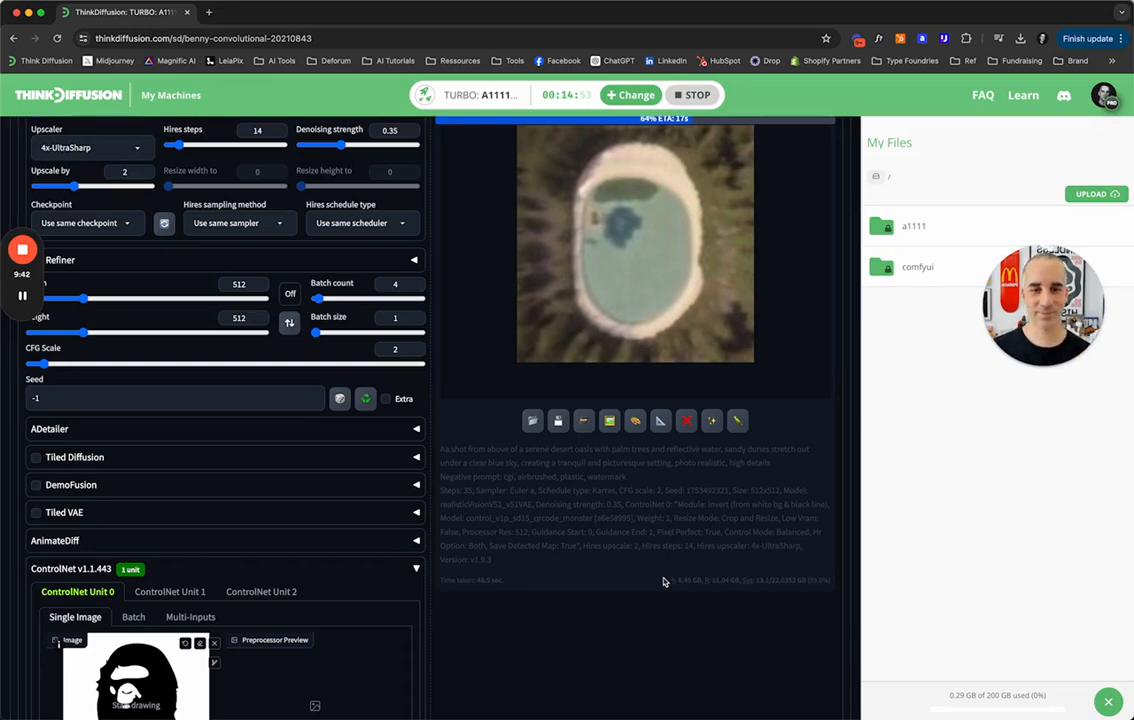
{"action": "scroll", "coordinate": [663, 581], "scroll_direction": "up", "scroll_amount": 5}
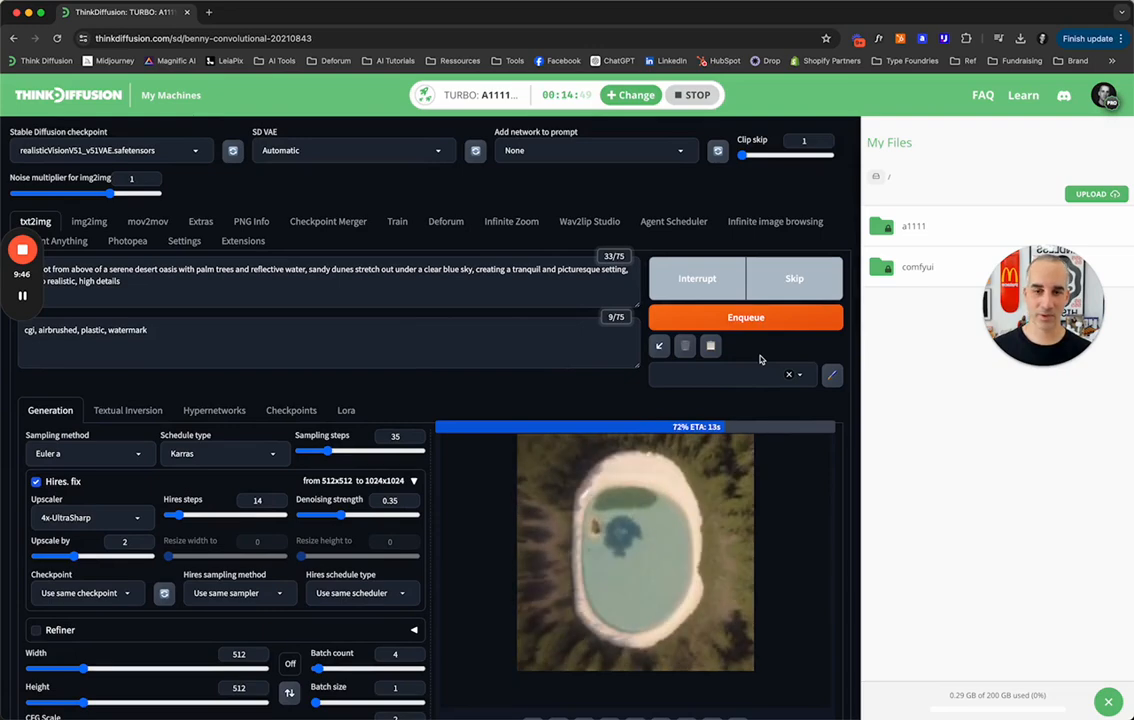
Enlarge the first image of the new aerial oasis batch to full size, inspect it and close the viewer.
{"action": "scroll", "coordinate": [760, 359], "scroll_direction": "down", "scroll_amount": 4}
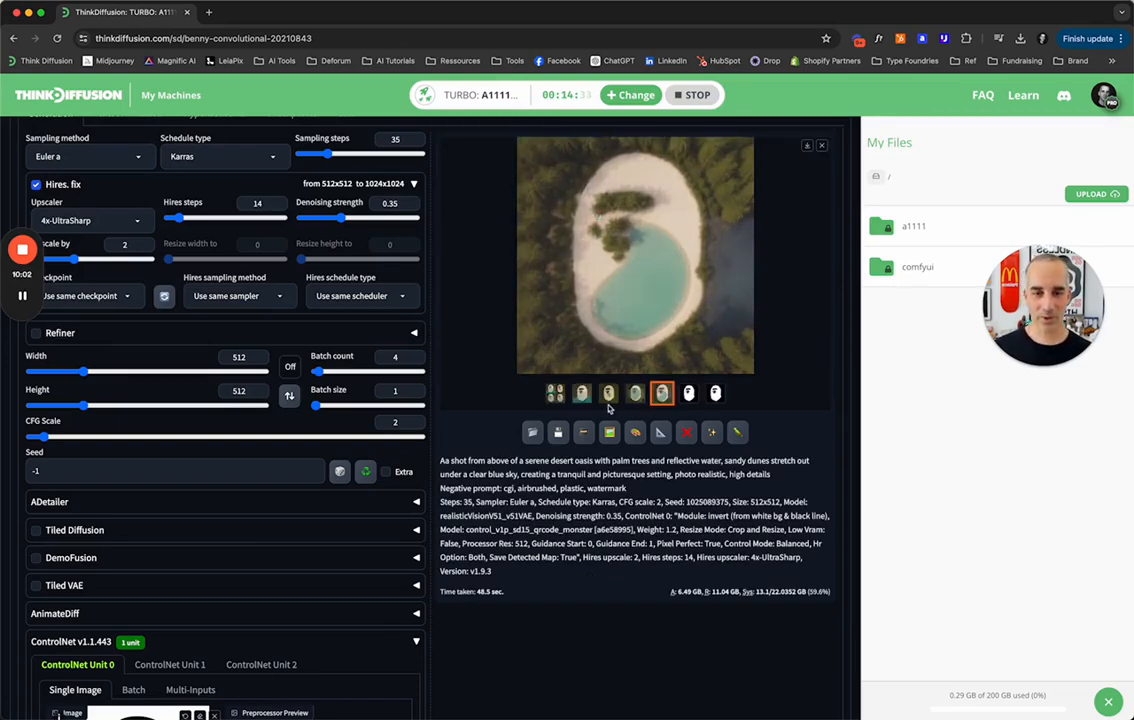
{"action": "left_click", "coordinate": [581, 393]}
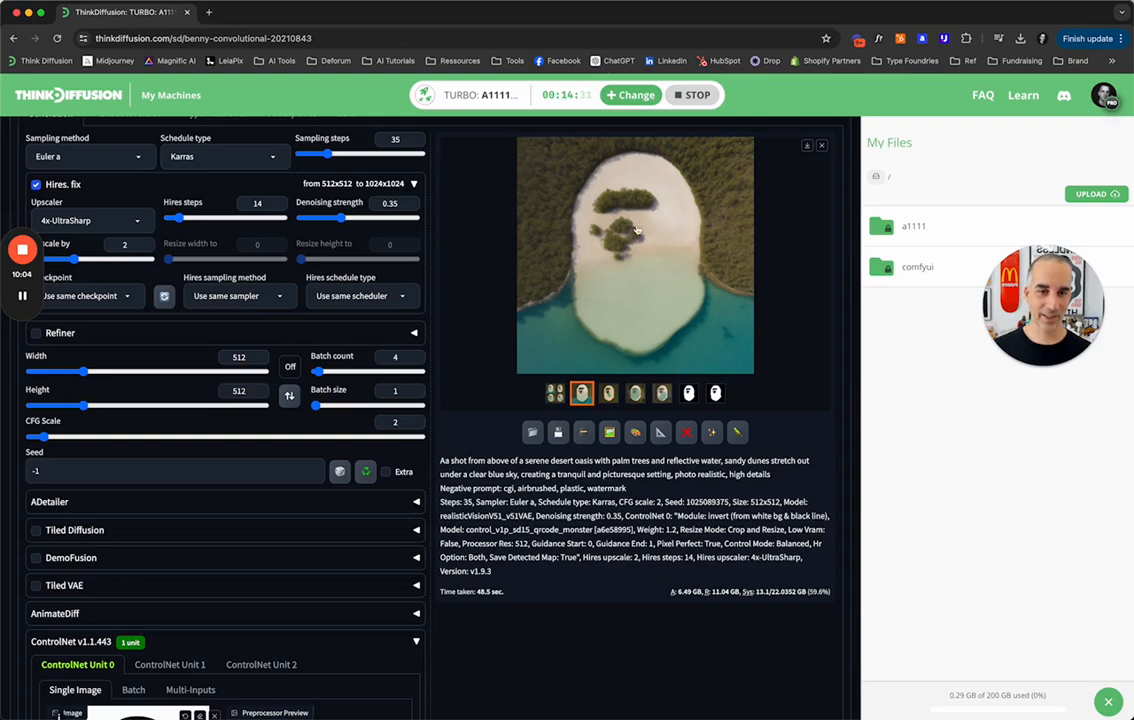
{"action": "left_click", "coordinate": [554, 233]}
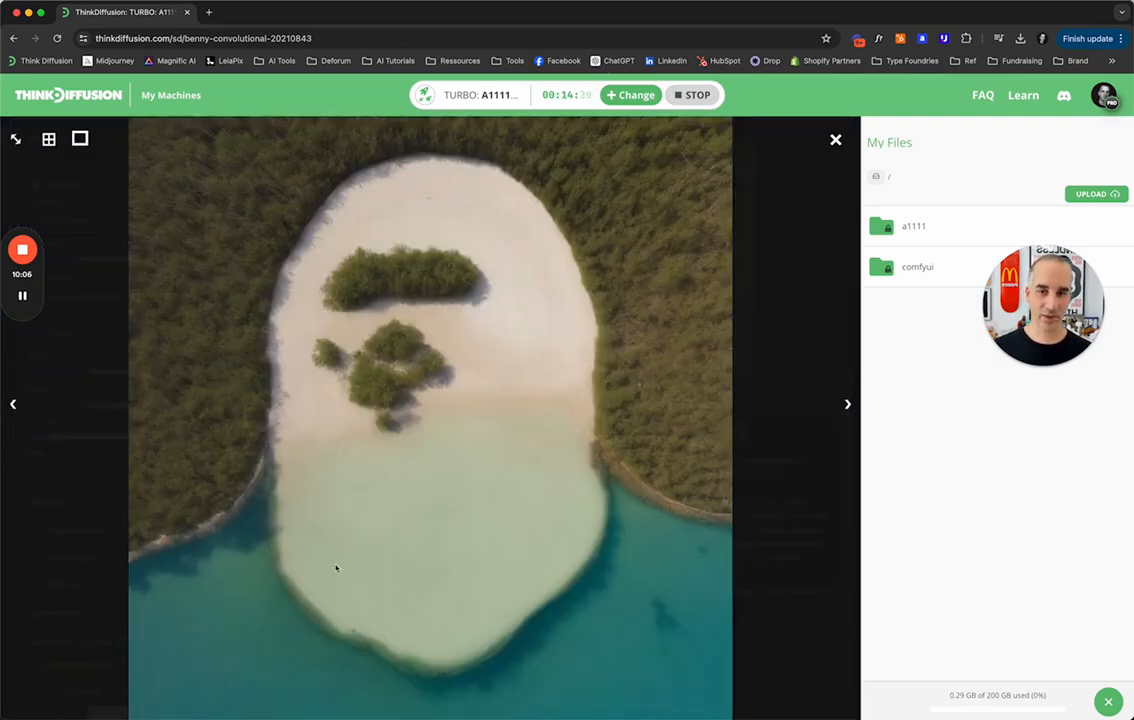
{"action": "left_click", "coordinate": [622, 408]}
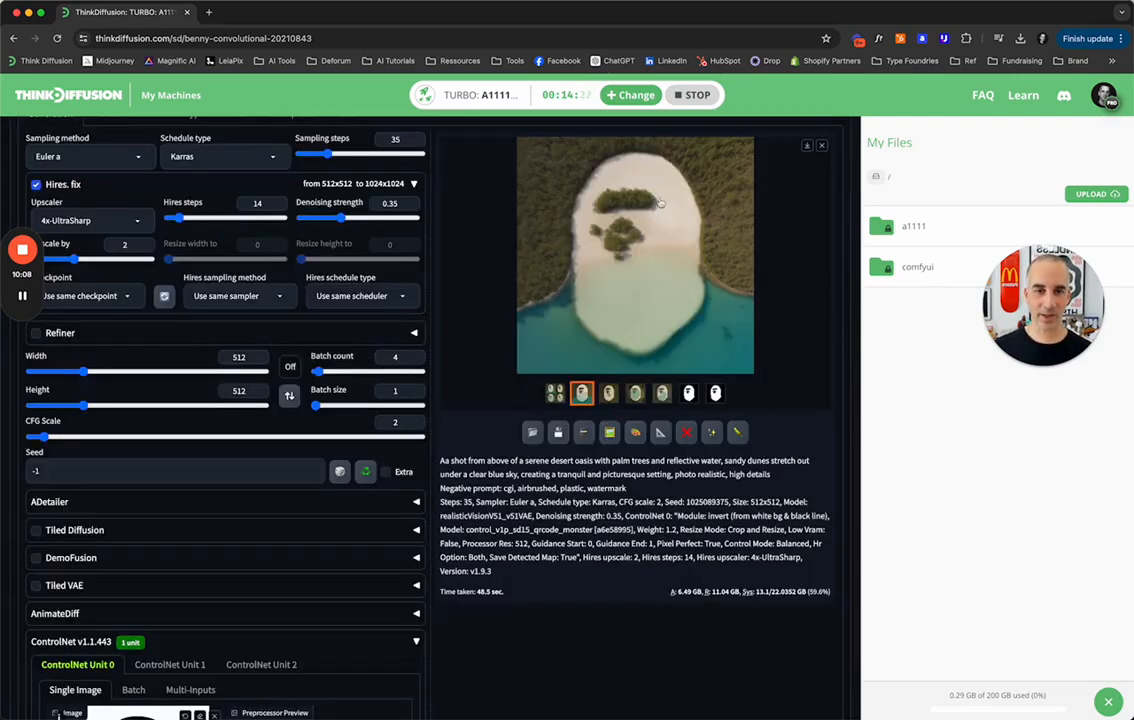